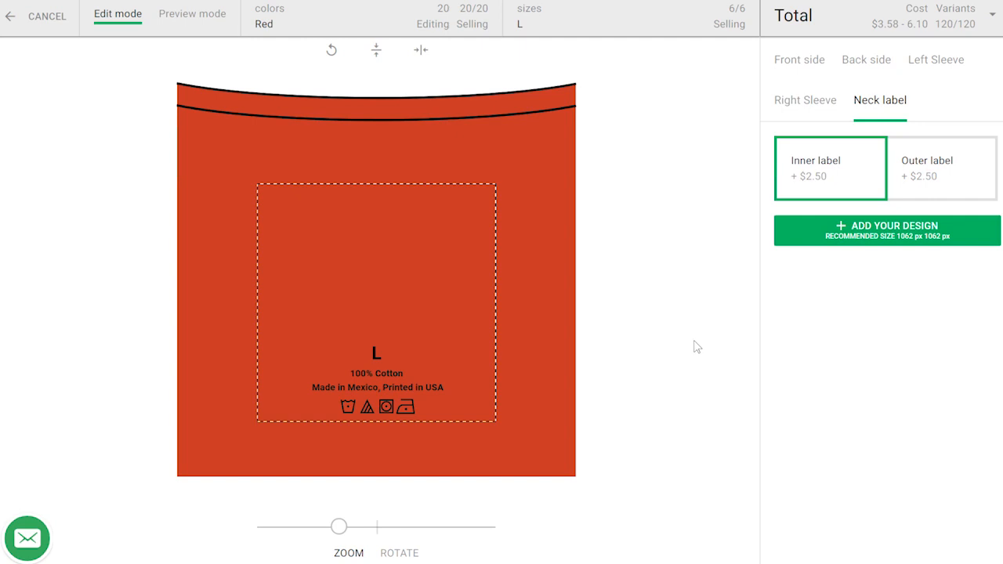
Choose the inner label option and add the uploaded design 2 (1).png to the neck label
{"action": "left_click", "coordinate": [907, 179]}
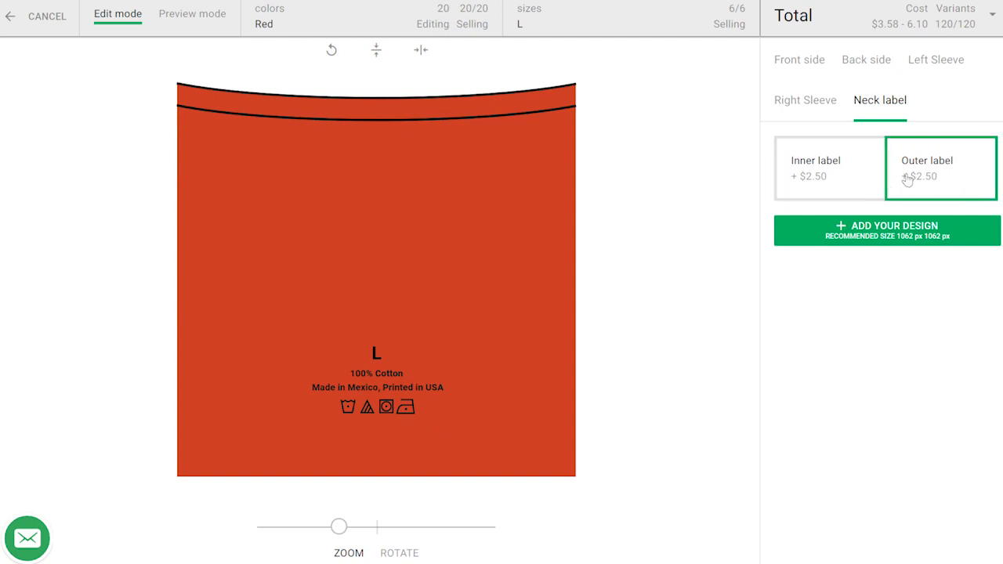
{"action": "left_click", "coordinate": [875, 183]}
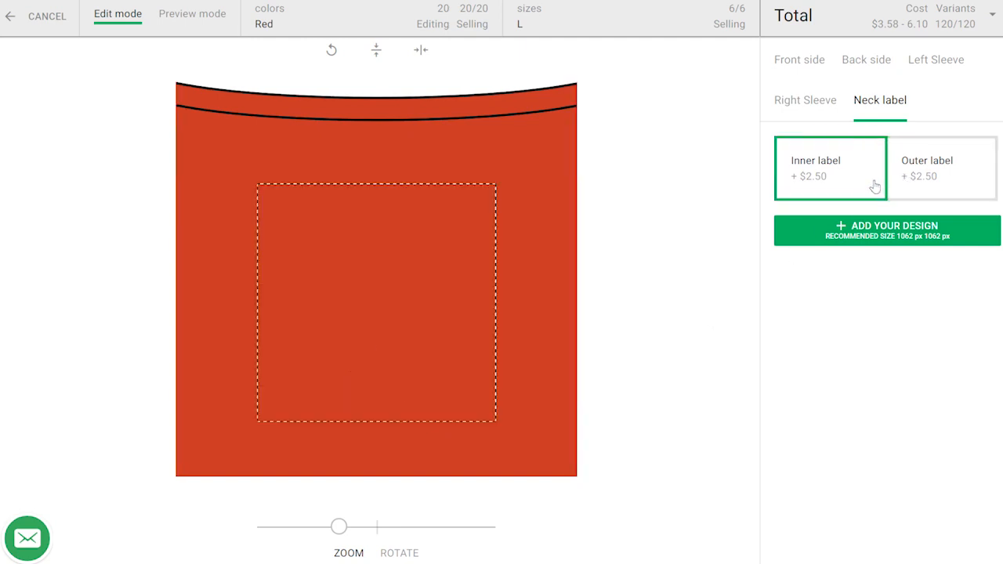
{"action": "left_click", "coordinate": [868, 231]}
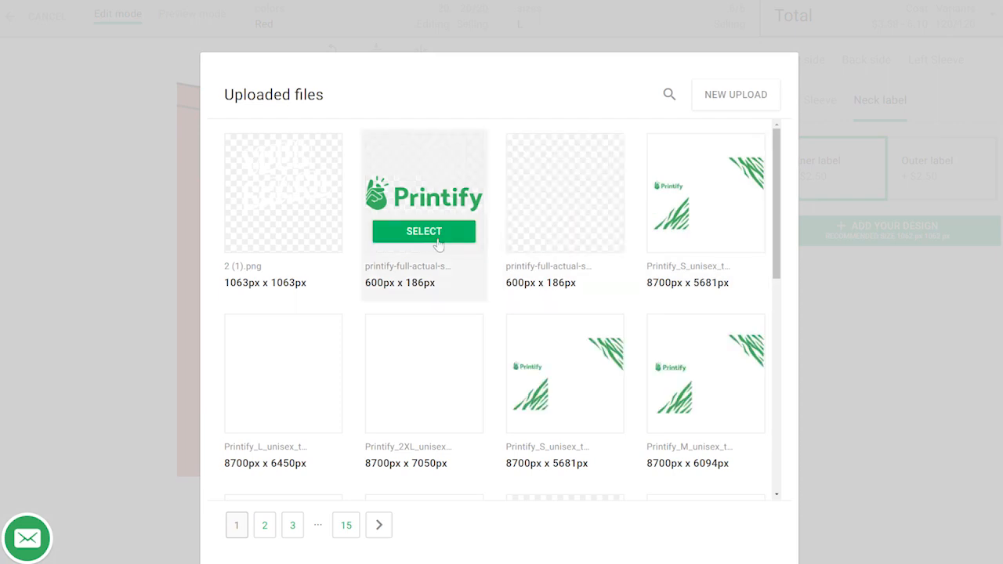
{"action": "left_click", "coordinate": [300, 233]}
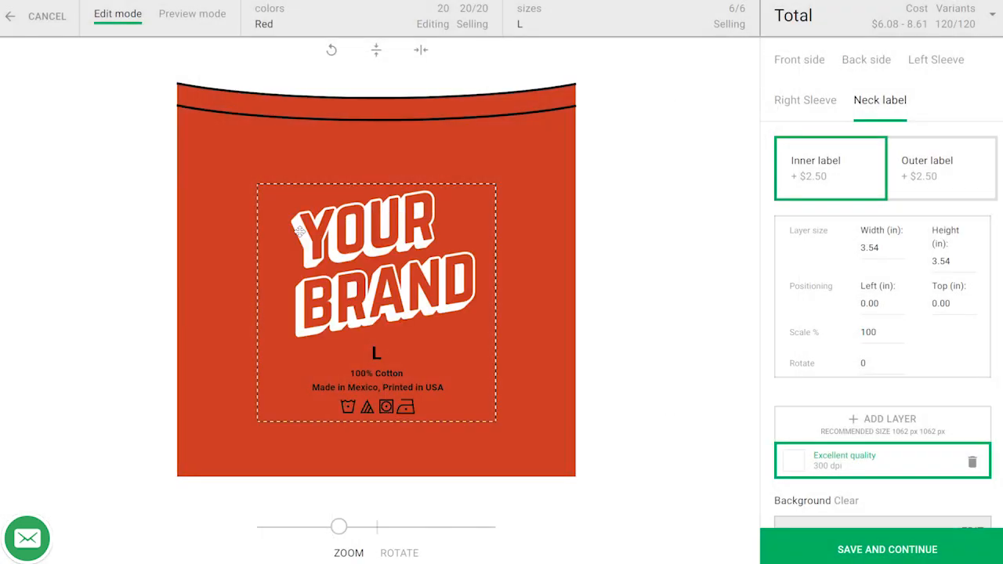
Give the neck label a light blue-violet background, colour 878dde
{"action": "scroll", "coordinate": [772, 342], "scroll_direction": "down", "scroll_amount": 2}
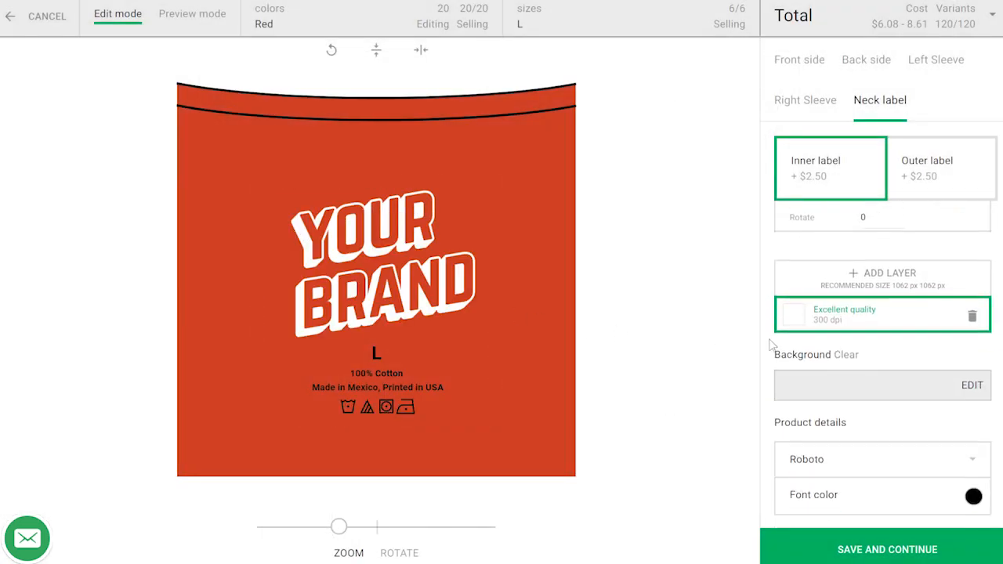
{"action": "left_click", "coordinate": [800, 381]}
{"action": "mouse_move", "coordinate": [818, 293]}
{"action": "left_mouse_down"}
{"action": "mouse_move", "coordinate": [823, 262]}
{"action": "mouse_move", "coordinate": [838, 257]}
{"action": "mouse_move", "coordinate": [824, 252]}
{"action": "left_mouse_up"}
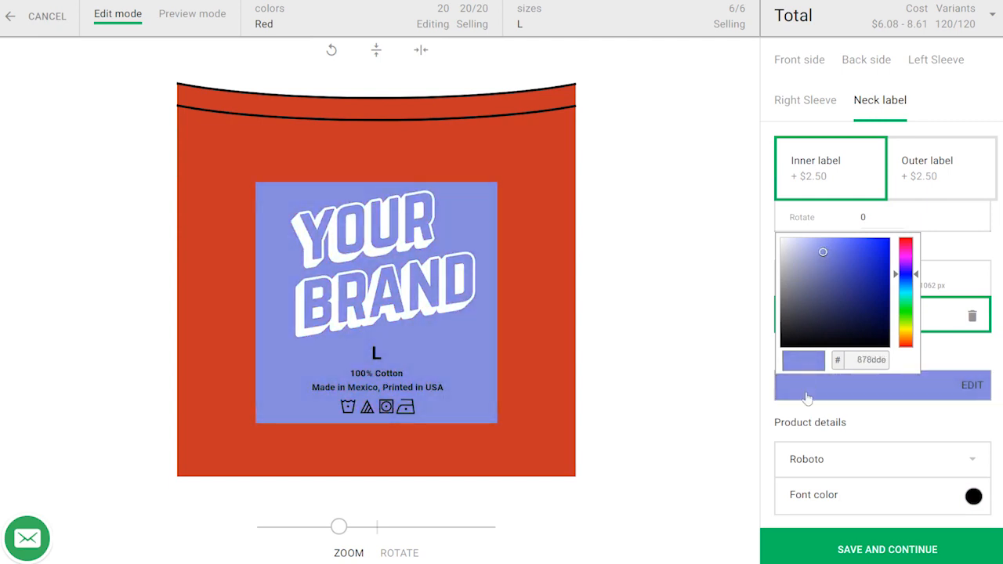
{"action": "left_click", "coordinate": [833, 422]}
Set the product details font to Noto Serif and its font color to white (ffffff)
{"action": "left_click", "coordinate": [830, 461]}
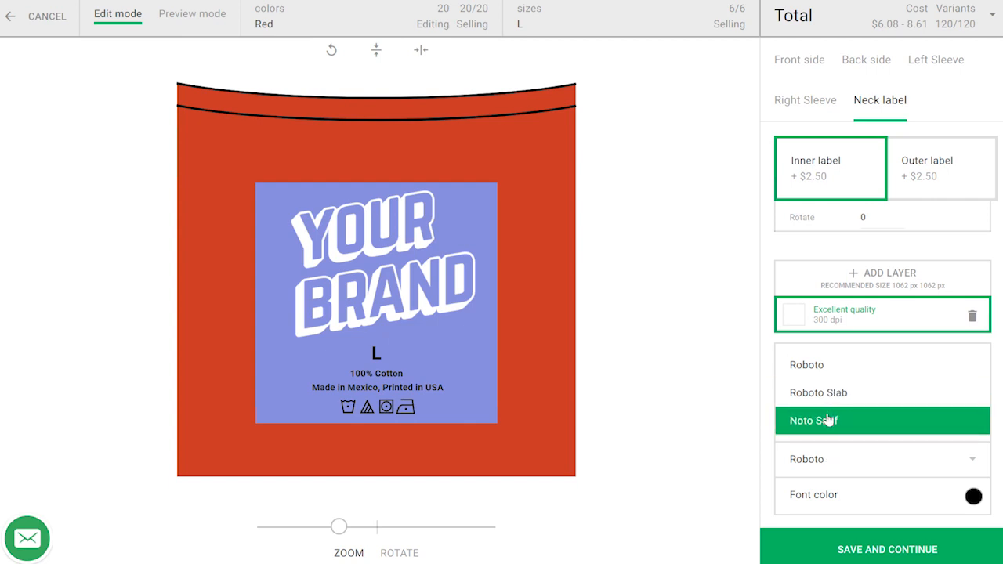
{"action": "left_click", "coordinate": [829, 421]}
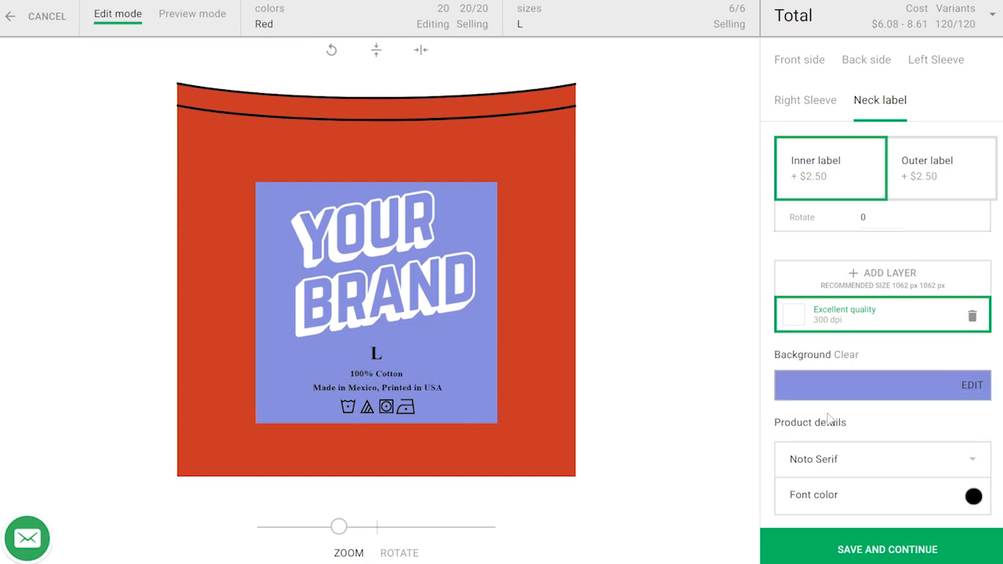
{"action": "left_click", "coordinate": [834, 495]}
{"action": "left_click_drag", "start_coordinate": [833, 405], "coordinate": [781, 345]}
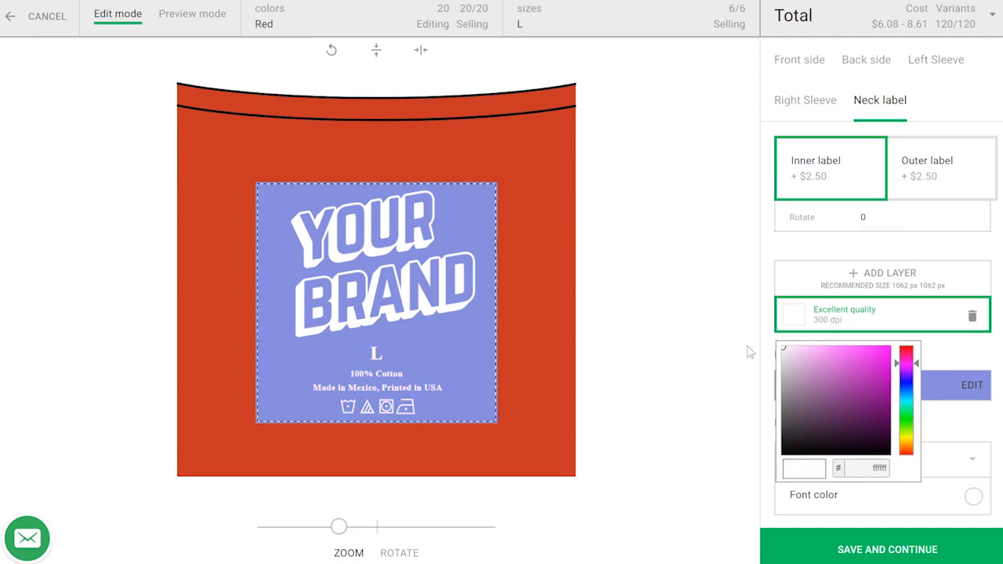
{"action": "left_click", "coordinate": [771, 502]}
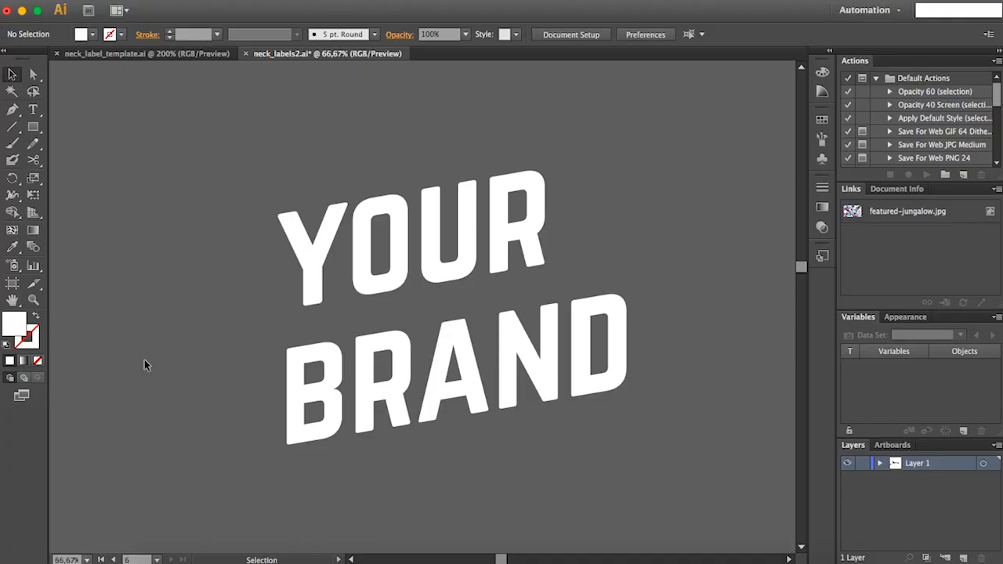
In Adobe Illustrator, duplicate the white YOUR BRAND lettering and place the copy diagonally below and to the left of the original
{"action": "left_click", "coordinate": [323, 287]}
{"action": "key", "text": "super+c"}
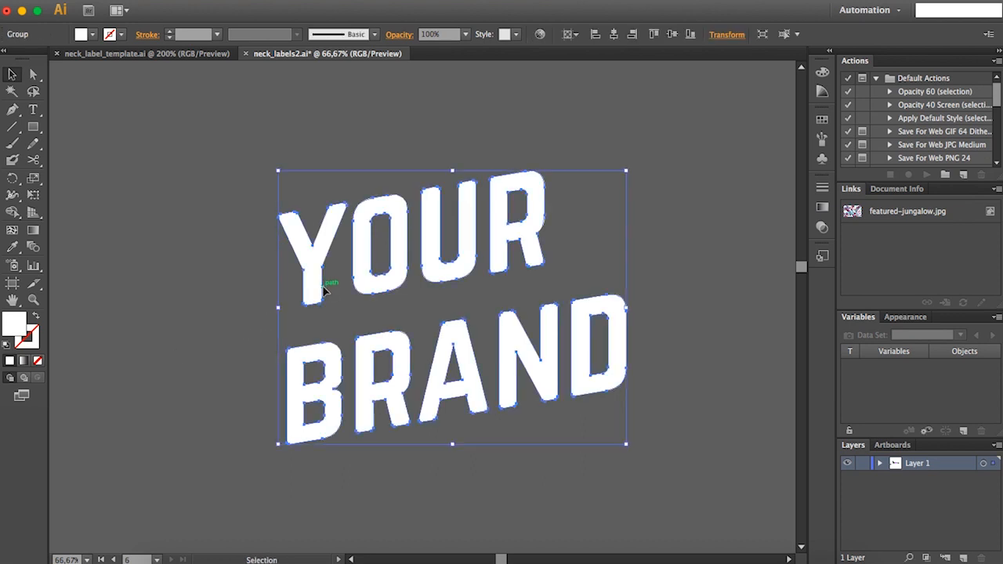
{"action": "left_click_drag", "start_coordinate": [313, 285], "coordinate": [219, 358]}
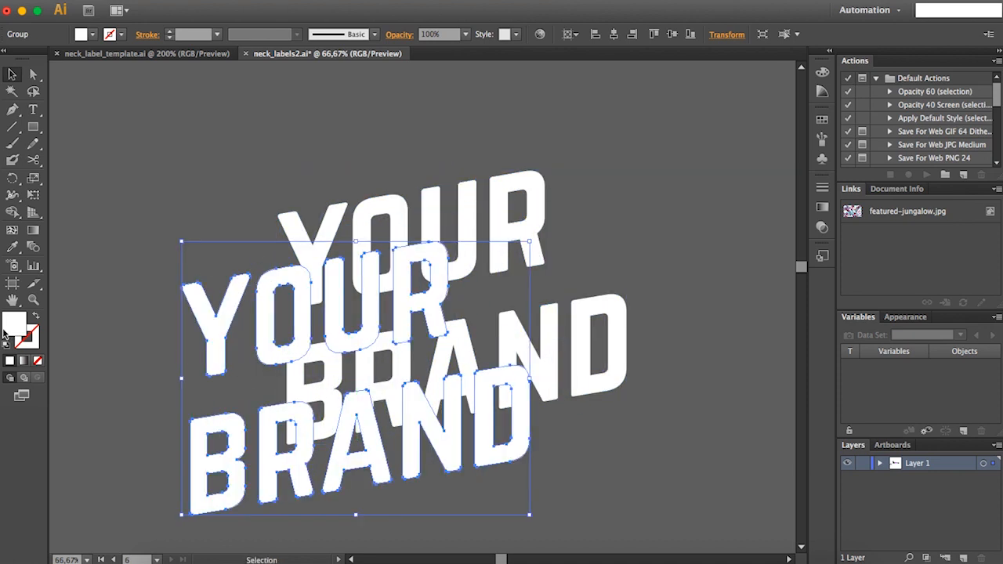
Change the fill of the duplicated lettering to black (000000)
{"action": "double_click", "coordinate": [14, 324]}
{"action": "left_click", "coordinate": [377, 292]}
{"action": "left_click_drag", "start_coordinate": [377, 292], "coordinate": [310, 368]}
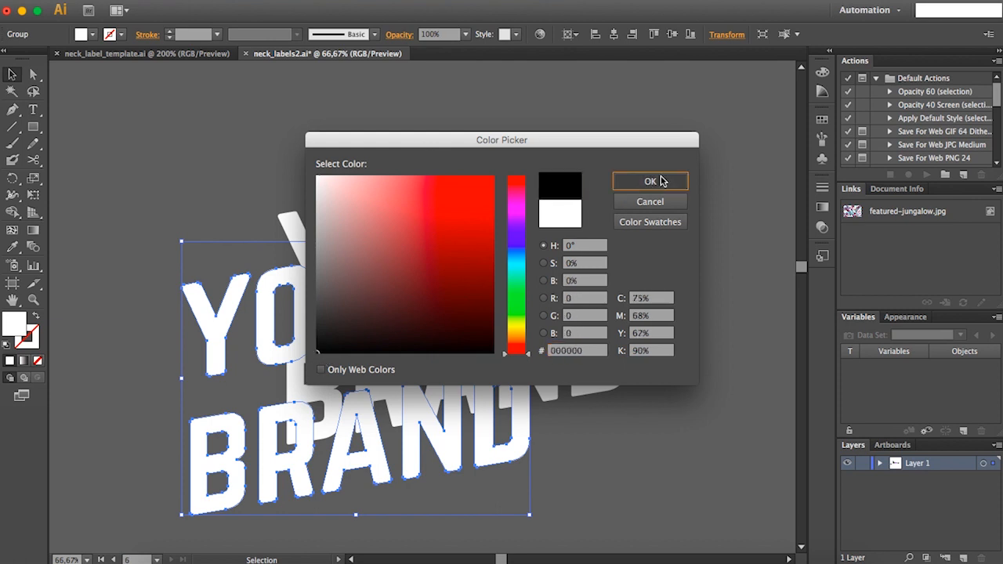
{"action": "left_click", "coordinate": [650, 181]}
Give the black lettering copy a black stroke with a weight of 9 px
{"action": "left_click_drag", "start_coordinate": [17, 329], "coordinate": [34, 345]}
{"action": "left_click", "coordinate": [169, 31]}
{"action": "left_click", "coordinate": [170, 31]}
{"action": "left_click", "coordinate": [169, 30]}
{"action": "left_click", "coordinate": [169, 30]}
{"action": "left_click", "coordinate": [169, 30]}
{"action": "left_click", "coordinate": [170, 31]}
{"action": "left_click", "coordinate": [169, 31]}
{"action": "left_click", "coordinate": [169, 30]}
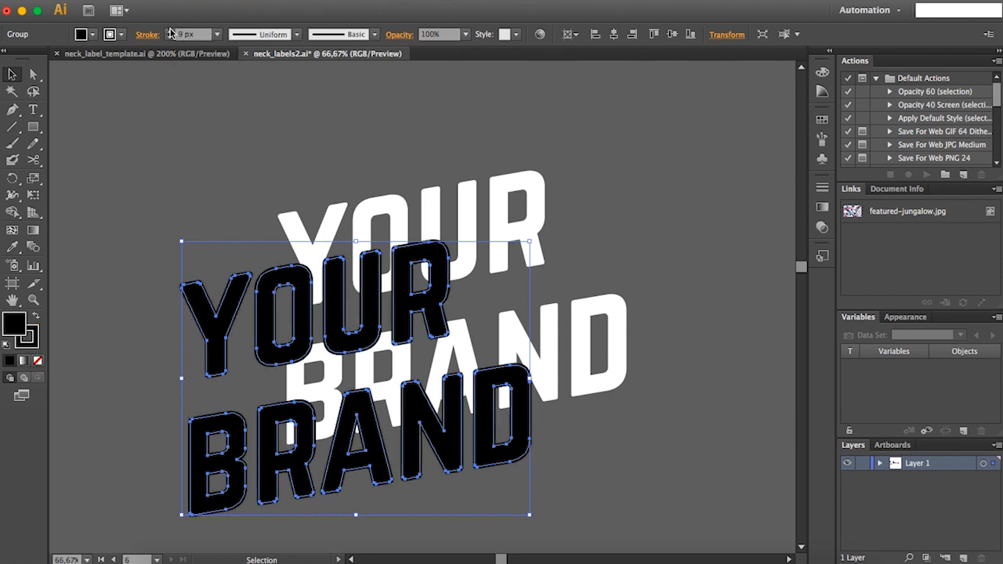
Bring the original white YOUR BRAND lettering in front of the black copy
{"action": "left_click", "coordinate": [176, 138]}
{"action": "left_click", "coordinate": [303, 232]}
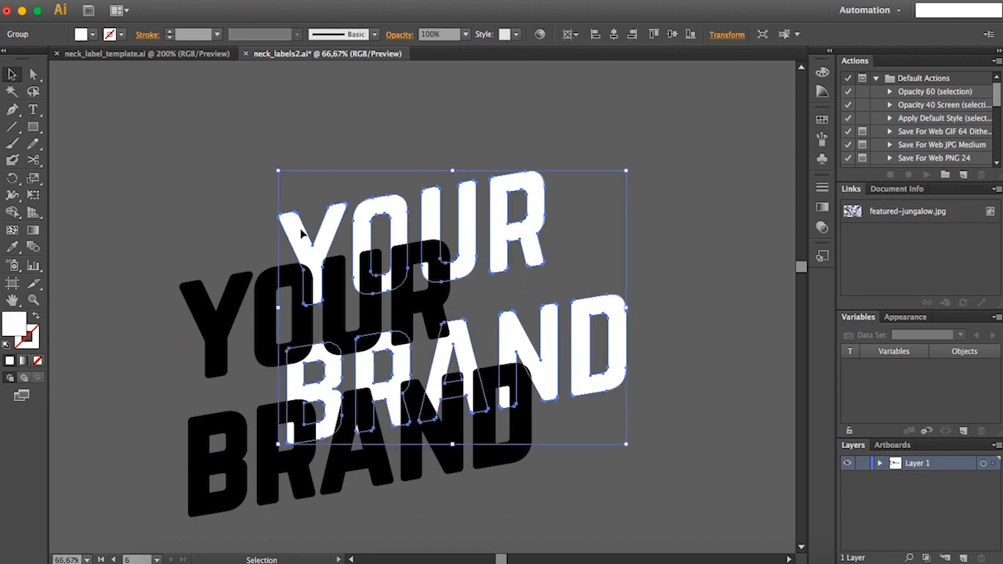
{"action": "left_click", "coordinate": [230, 190]}
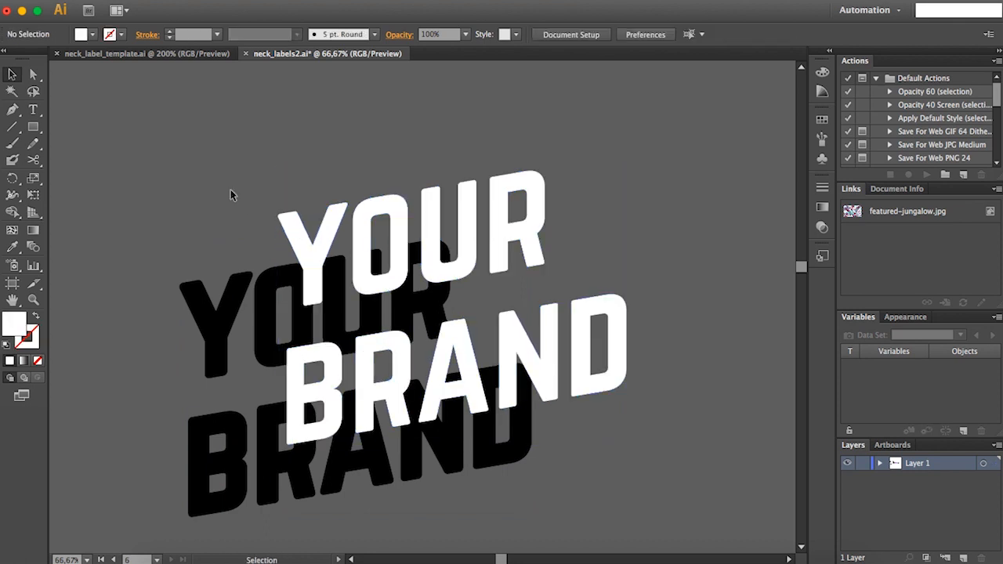
Place the white lettering over the black copy, offset slightly up and right to form a black drop shadow
{"action": "left_click_drag", "start_coordinate": [241, 233], "coordinate": [261, 184]}
{"action": "left_click_drag", "start_coordinate": [334, 209], "coordinate": [237, 295]}
{"action": "left_click", "coordinate": [175, 261]}
{"action": "left_click", "coordinate": [246, 284]}
{"action": "left_click", "coordinate": [167, 292]}
{"action": "left_click", "coordinate": [156, 320]}
{"action": "left_click_drag", "start_coordinate": [157, 319], "coordinate": [258, 293]}
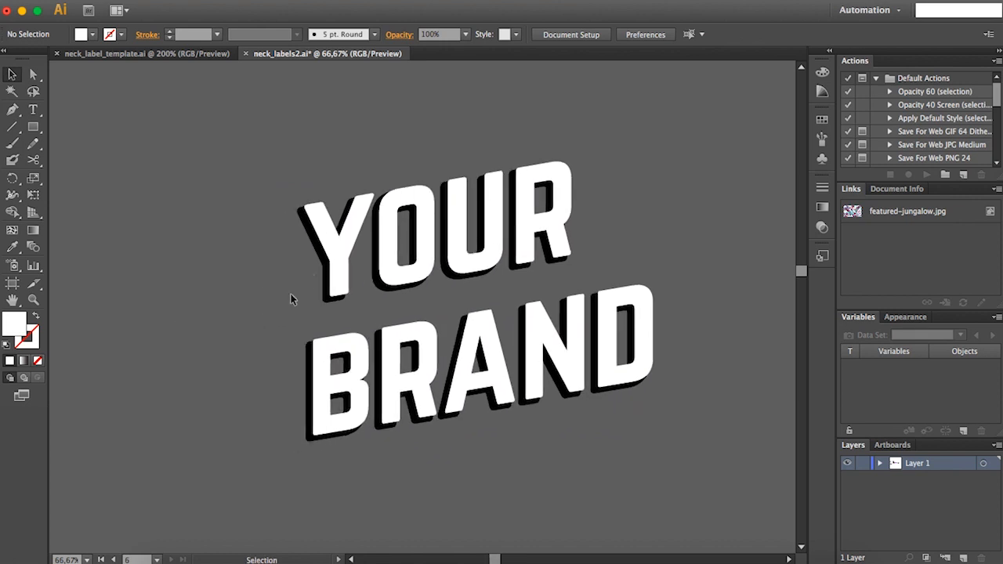
{"action": "left_click_drag", "start_coordinate": [341, 276], "coordinate": [337, 280]}
Group the finished lettering with its shadow and paste it into the artwork placement layer of neck_label_template.ai
{"action": "left_click_drag", "start_coordinate": [248, 141], "coordinate": [672, 439]}
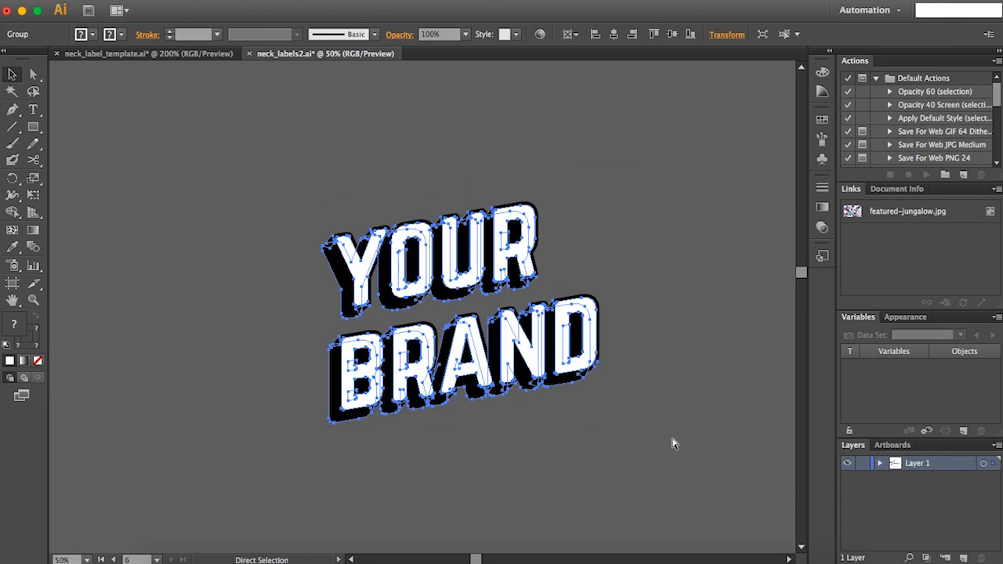
{"action": "key", "text": "super+g"}
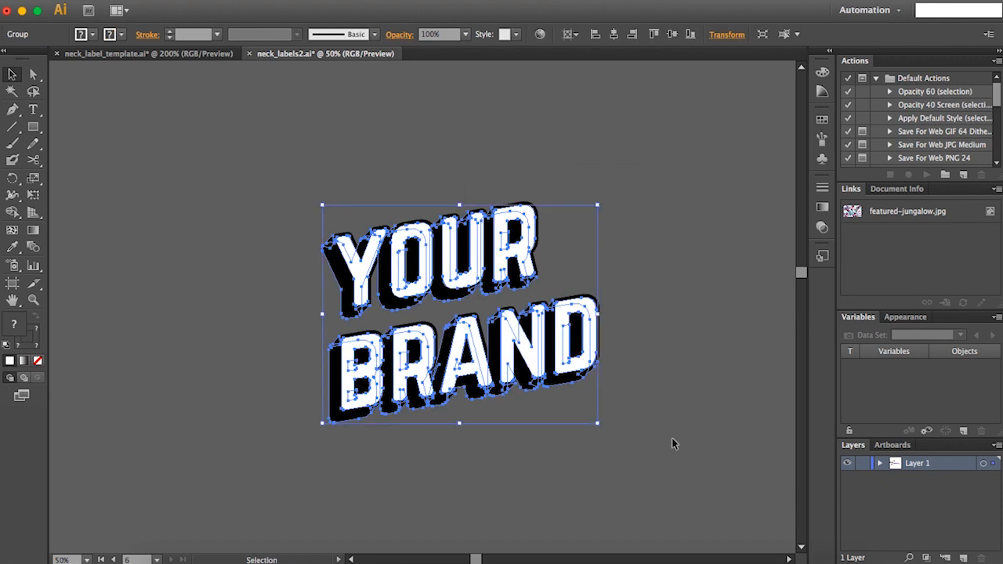
{"action": "left_click", "coordinate": [149, 54]}
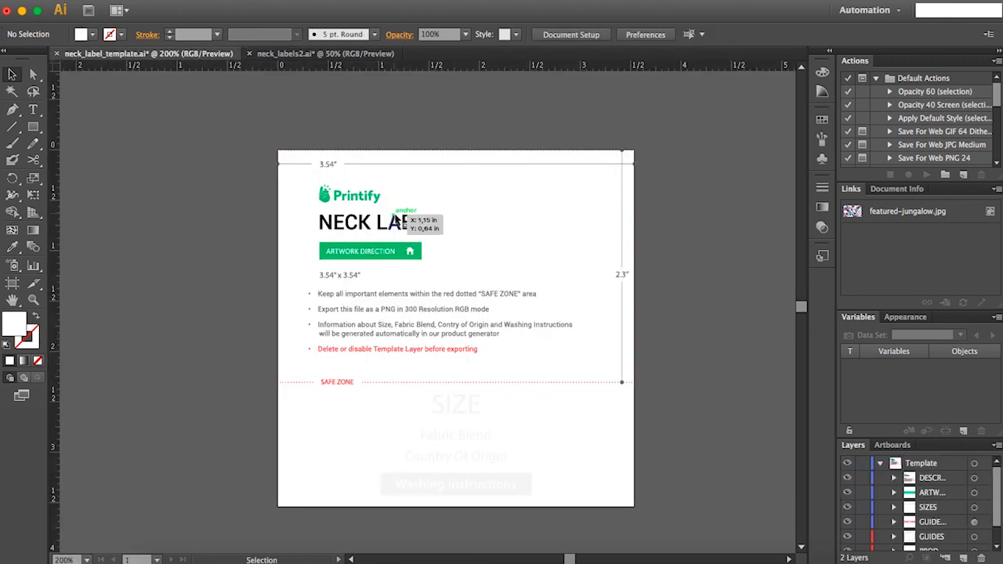
{"action": "left_click", "coordinate": [879, 463]}
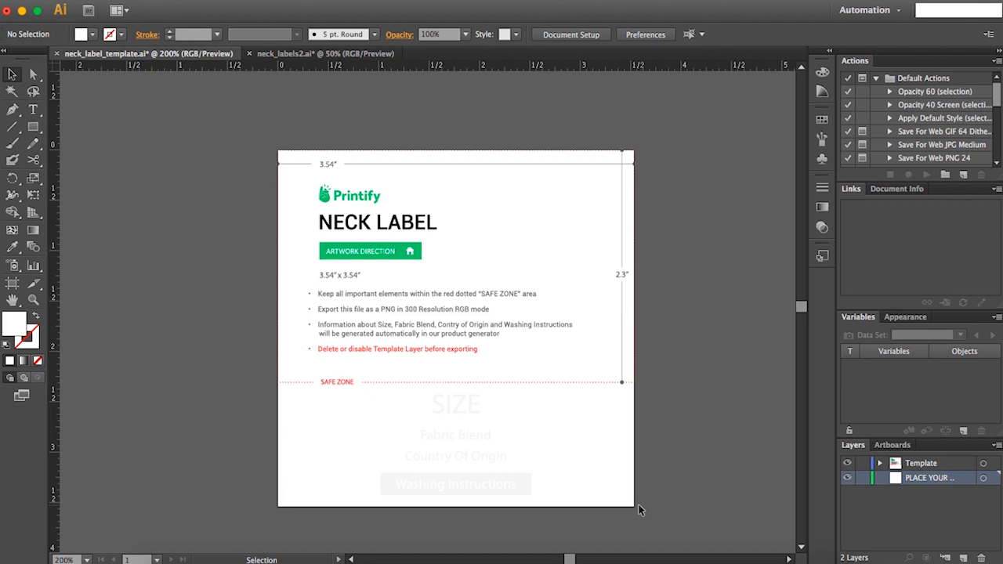
{"action": "key", "text": "super+v"}
Scale the pasted YOUR BRAND lettering down to fit the label artboard and position it above the SAFE ZONE line
{"action": "key", "text": "super+minus"}
{"action": "key", "text": "super+minus"}
{"action": "key", "text": "super+minus"}
{"action": "left_click_drag", "start_coordinate": [613, 467], "coordinate": [316, 308]}
{"action": "left_click_drag", "start_coordinate": [285, 190], "coordinate": [442, 293]}
{"action": "key", "text": "super+plus"}
{"action": "key", "text": "super+plus"}
{"action": "key", "text": "super+plus"}
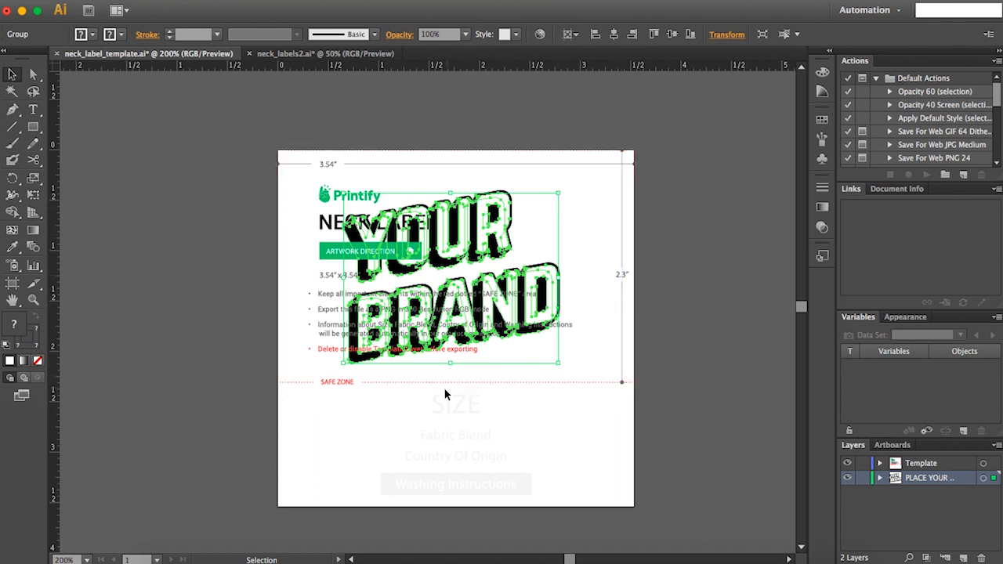
{"action": "left_click_drag", "start_coordinate": [560, 194], "coordinate": [590, 168]}
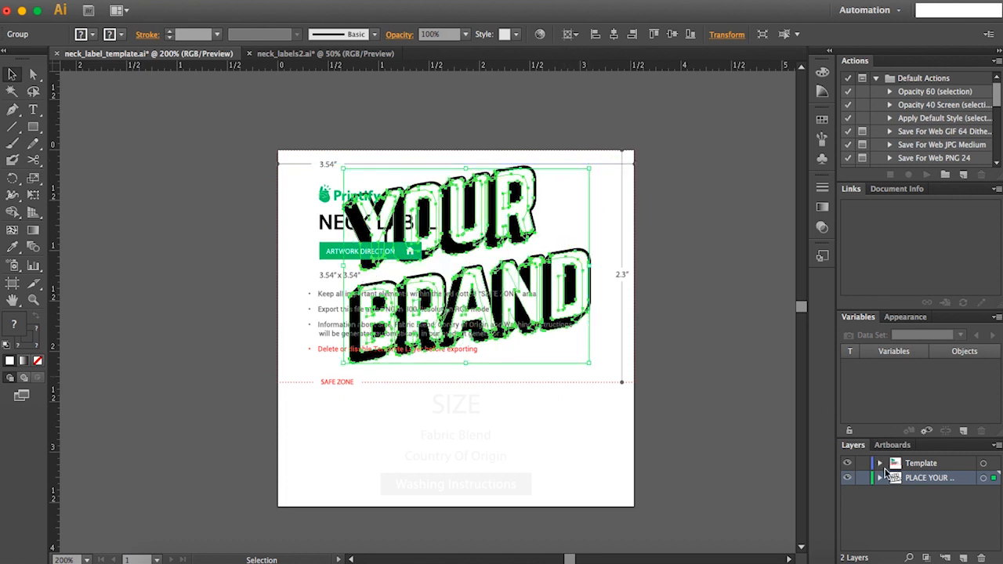
Hide the description, artwork and SIZES sublayers of the Template layer, keeping the safe zone guide visible
{"action": "left_click", "coordinate": [880, 464]}
{"action": "left_click_drag", "start_coordinate": [850, 481], "coordinate": [852, 522]}
{"action": "left_click", "coordinate": [850, 521]}
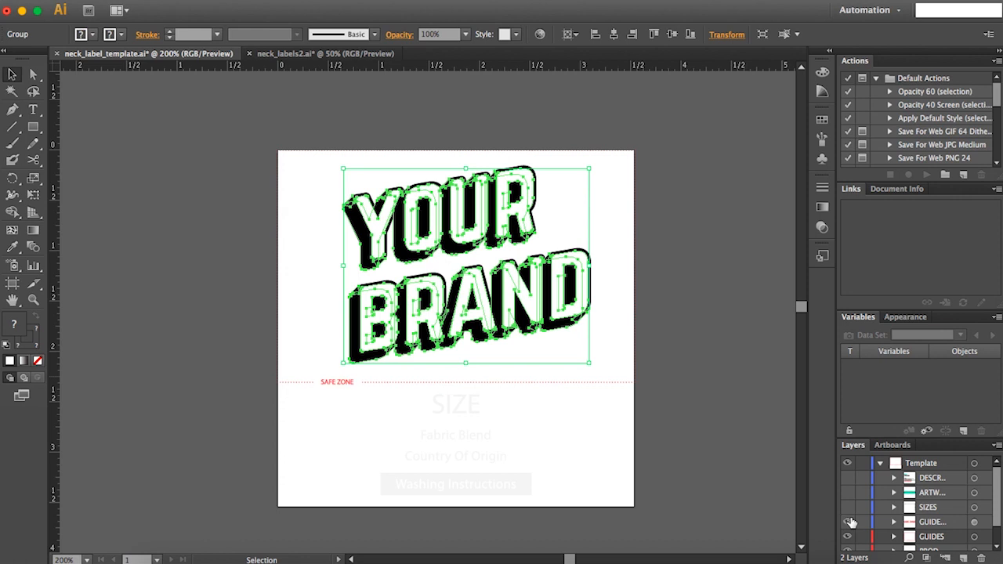
Nudge the lettering slightly left and up to center it within the safe zone, and deselect it
{"action": "left_click", "coordinate": [721, 436]}
{"action": "left_click_drag", "start_coordinate": [534, 311], "coordinate": [525, 312]}
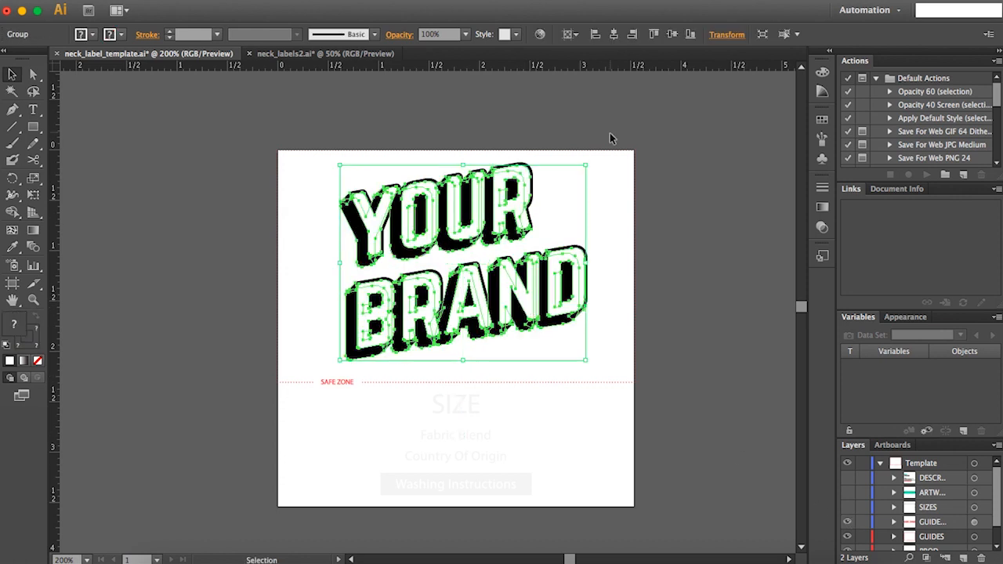
{"action": "left_click", "coordinate": [618, 111]}
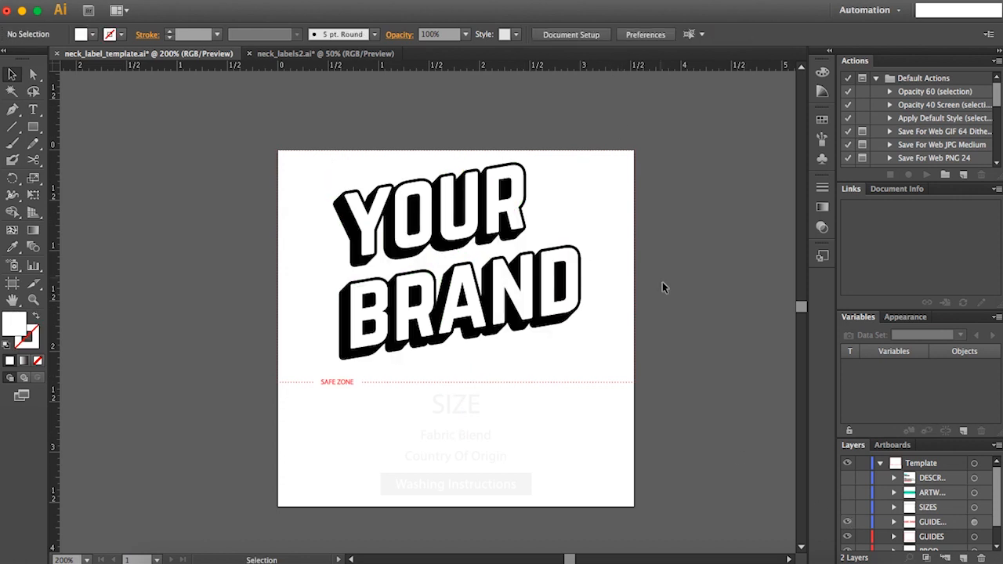
Collapse the Template layer and hide it entirely, leaving only the artwork layer visible
{"action": "scroll", "coordinate": [663, 271], "scroll_direction": "down", "scroll_amount": 2}
{"action": "left_click", "coordinate": [881, 464]}
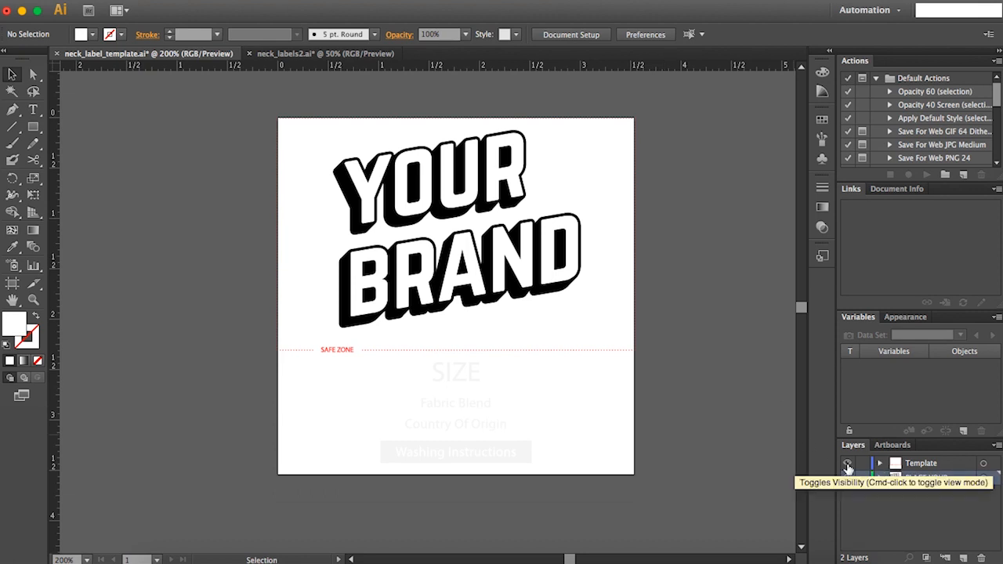
{"action": "left_click", "coordinate": [848, 465]}
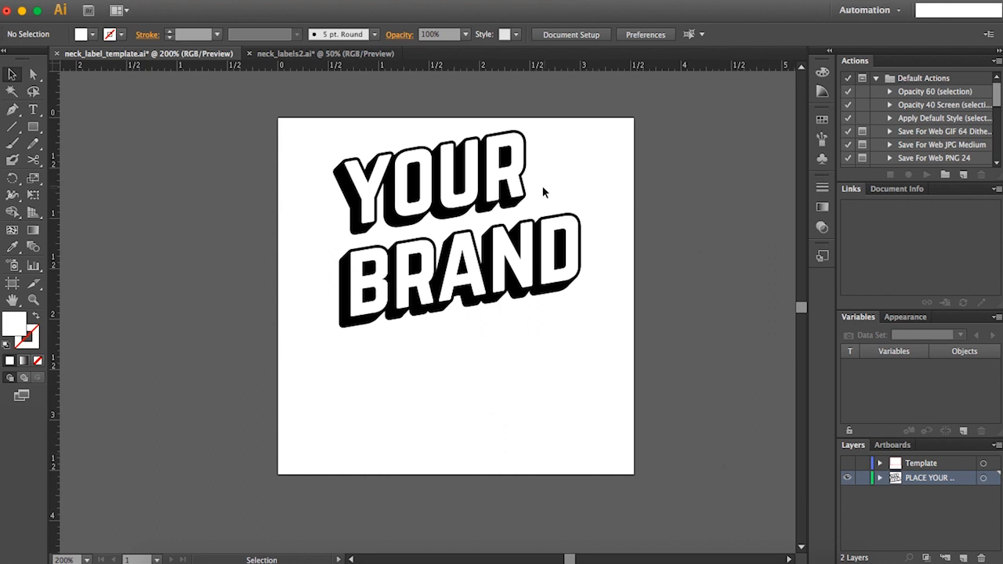
Export all artboards as PNG to the neck_labels folder as logo_1, at High (300 ppi) with a transparent background
{"action": "left_click", "coordinate": [102, 2]}
{"action": "left_click", "coordinate": [146, 232]}
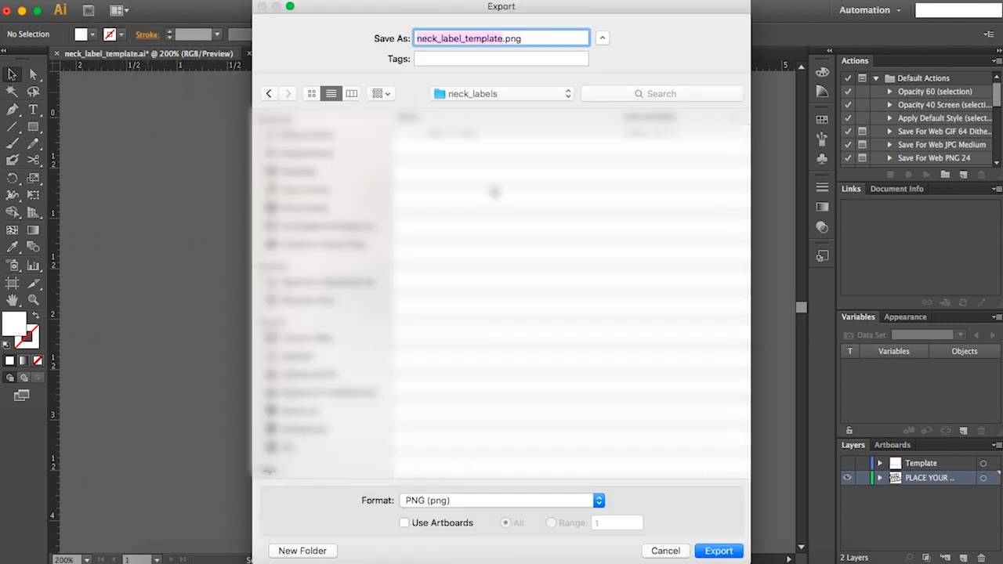
{"action": "left_click", "coordinate": [405, 523]}
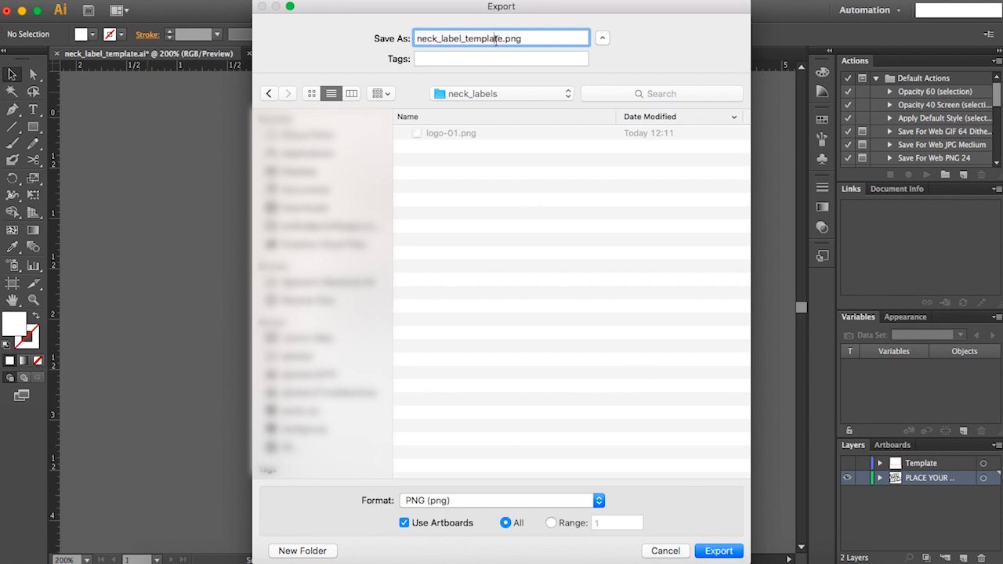
{"action": "type", "text": "logo_1"}
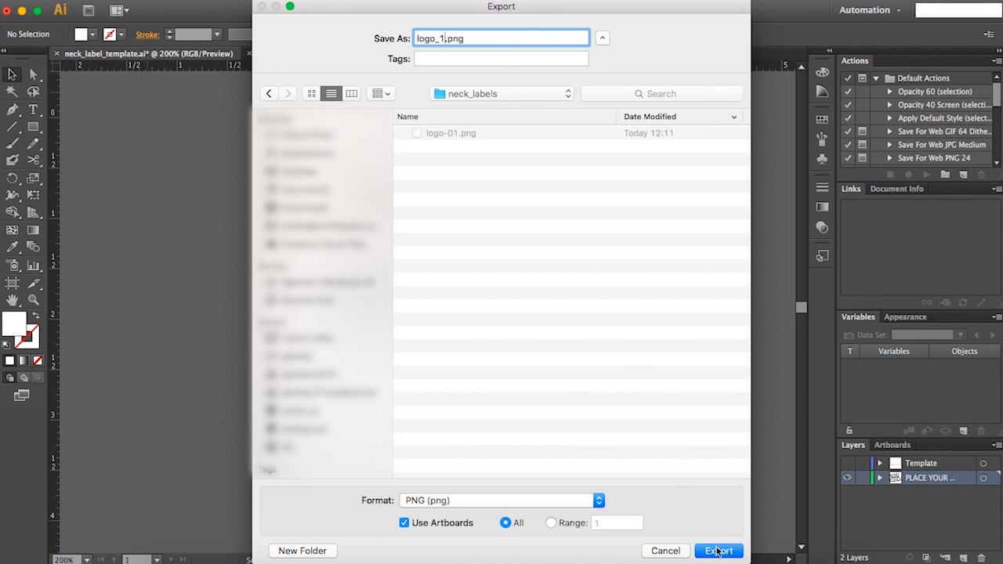
{"action": "left_click", "coordinate": [718, 552]}
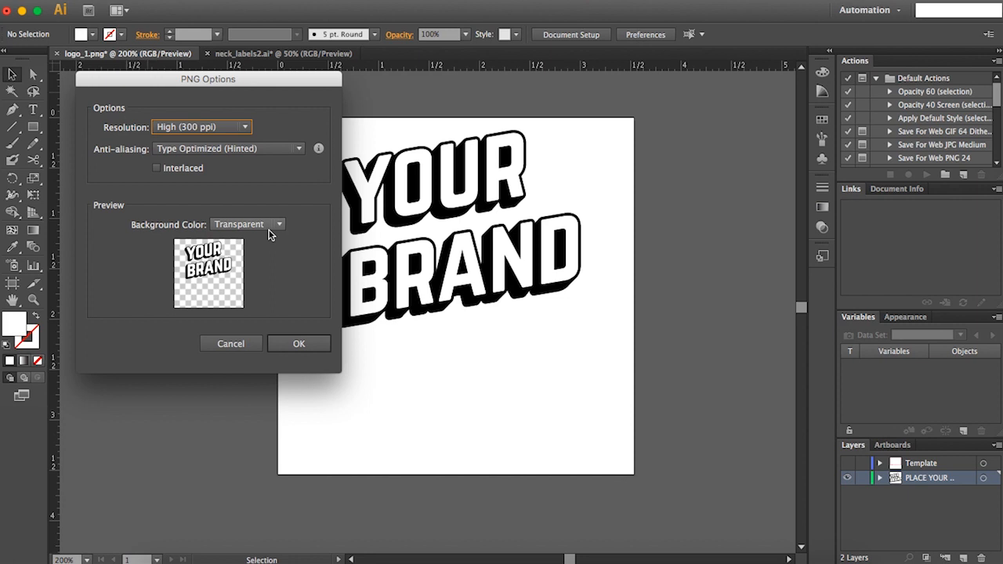
{"action": "left_click", "coordinate": [299, 343]}
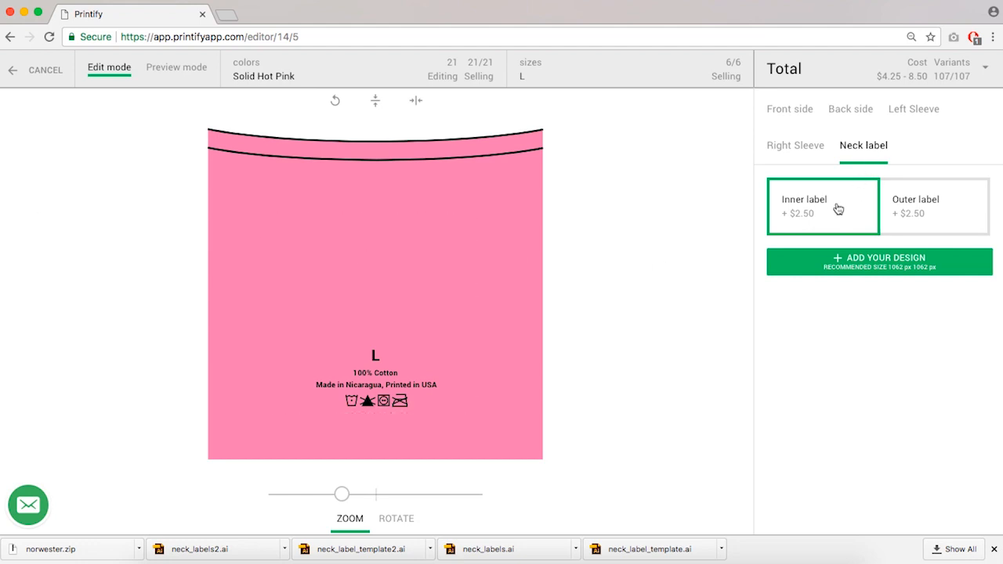
In the Printify editor in the browser, upload logo_1-01.png as the inner neck label design
{"action": "left_click", "coordinate": [841, 265]}
{"action": "left_click", "coordinate": [432, 267]}
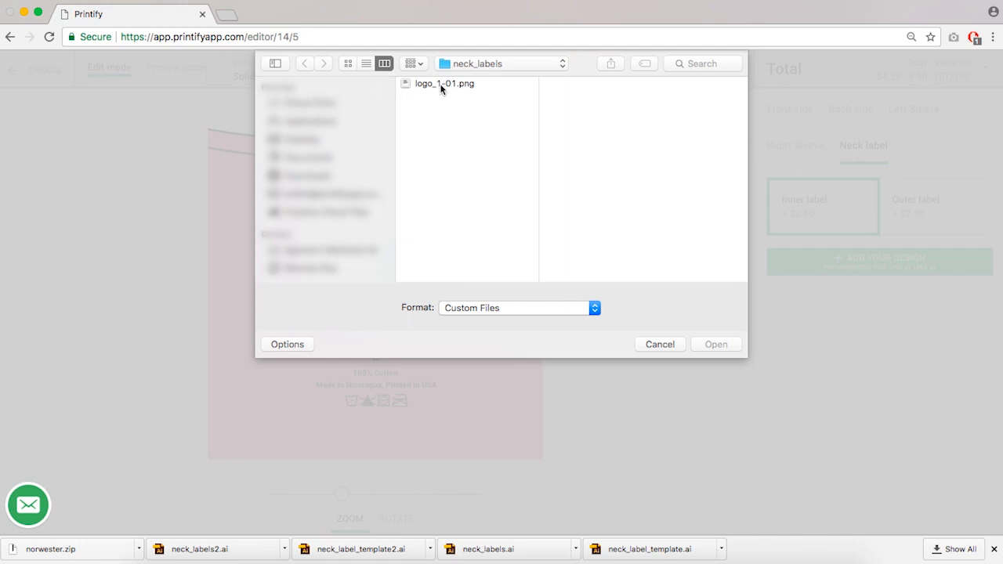
{"action": "double_click", "coordinate": [441, 85]}
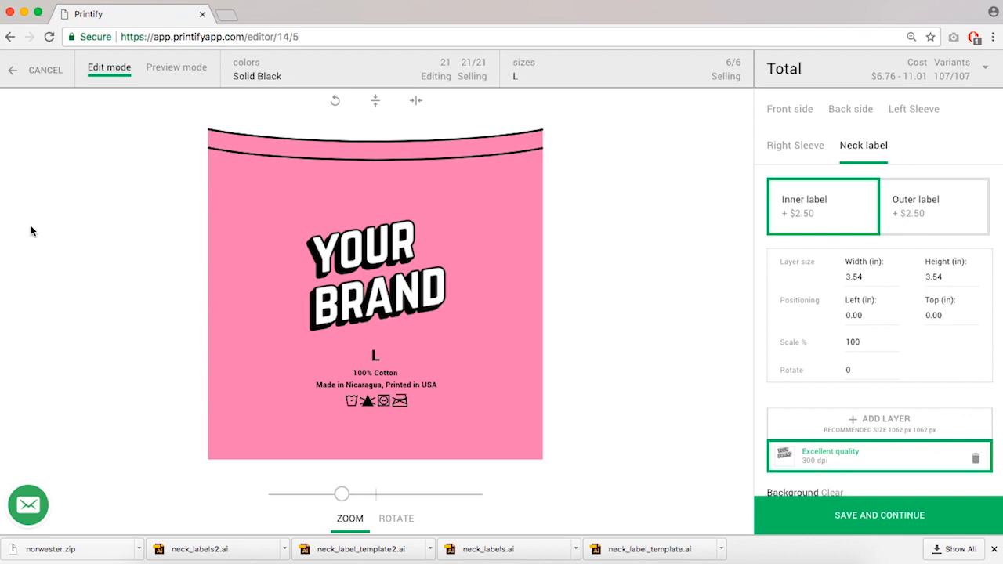
Preview the shirt mockup with the uploaded neck label in Solid White
{"action": "left_click", "coordinate": [185, 73]}
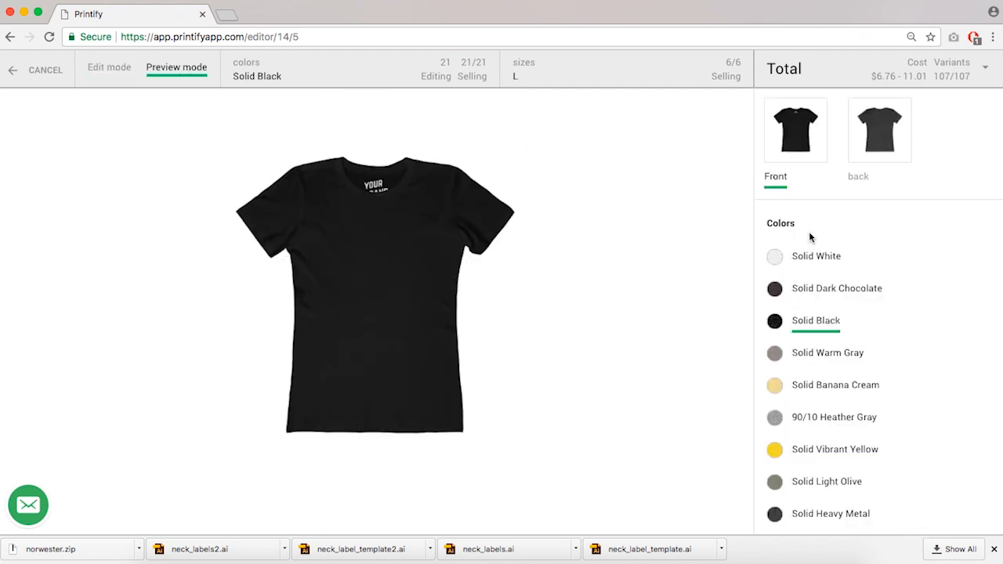
{"action": "left_click", "coordinate": [811, 258]}
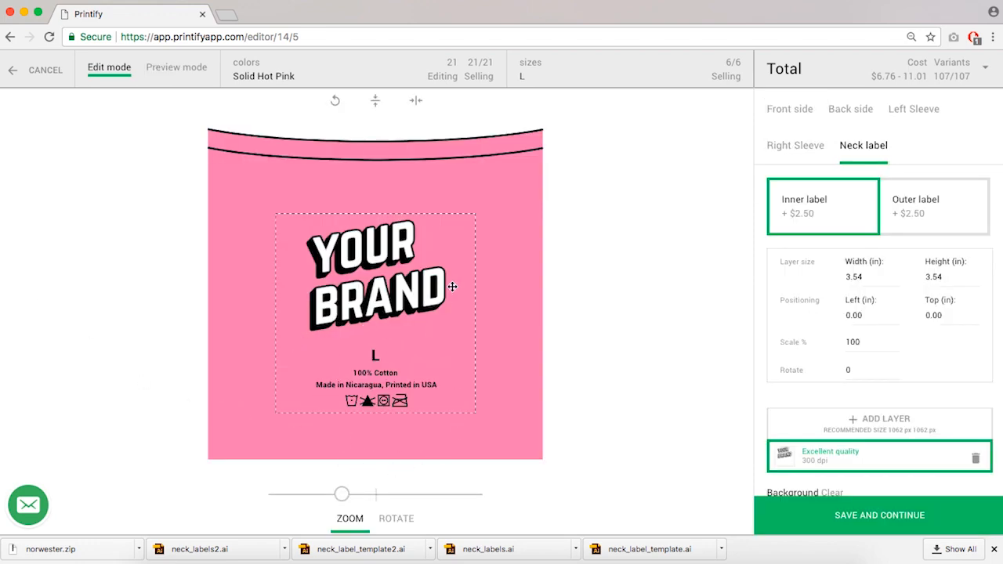
Check the neck label design on the Solid Black variant, followed by the Solid White variant
{"action": "left_click", "coordinate": [296, 77]}
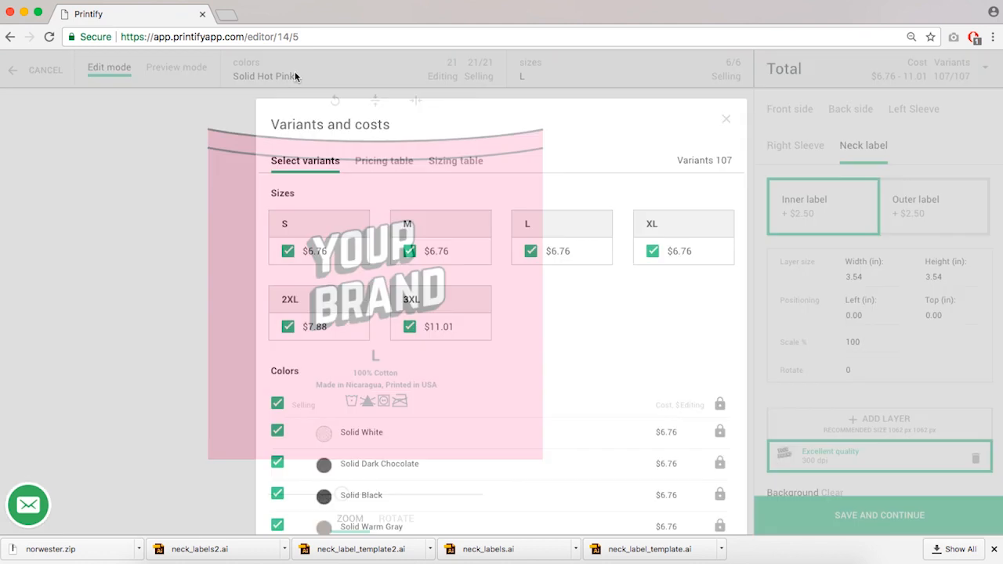
{"action": "left_click", "coordinate": [374, 498]}
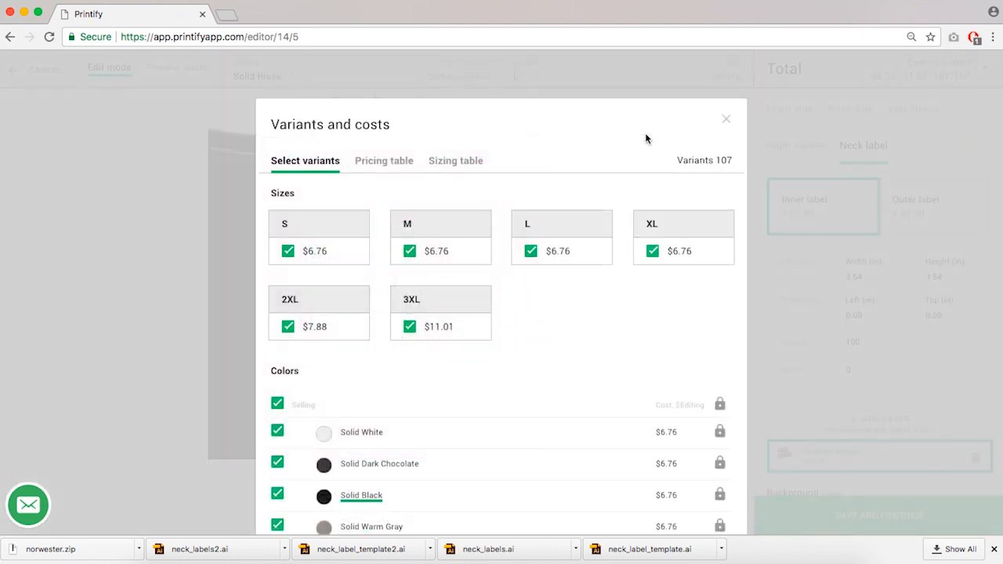
{"action": "left_click", "coordinate": [729, 120]}
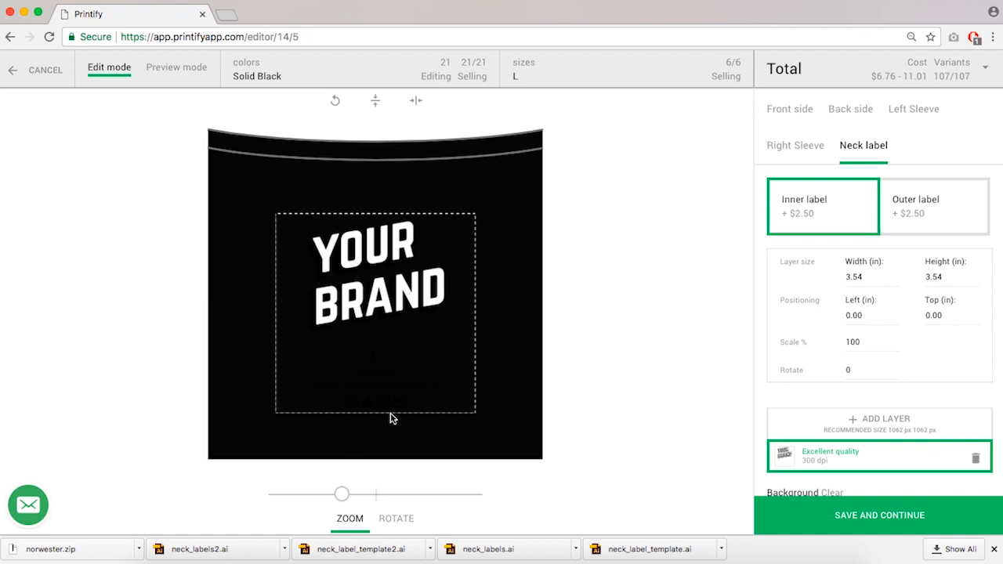
{"action": "left_click", "coordinate": [324, 72]}
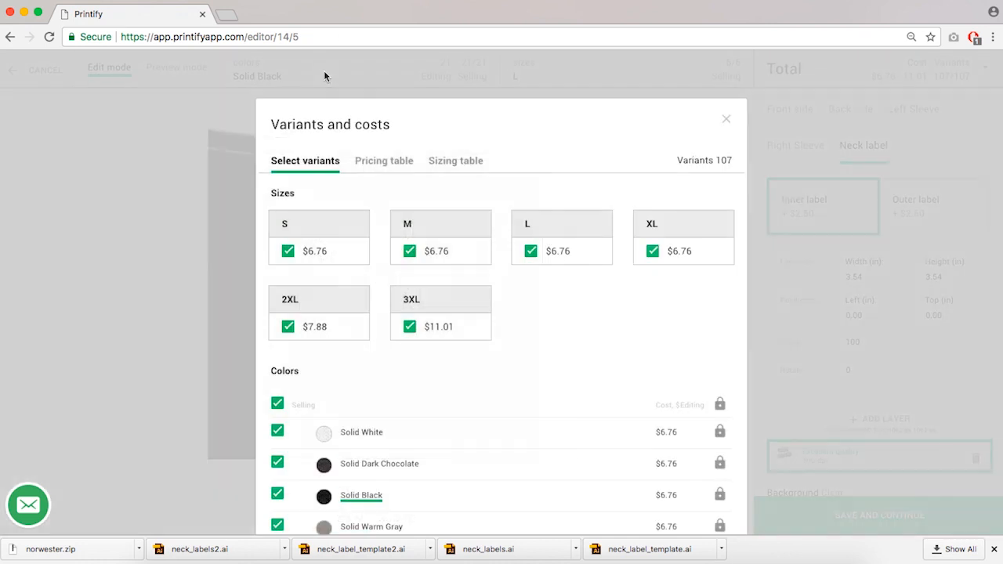
{"action": "left_click", "coordinate": [728, 119]}
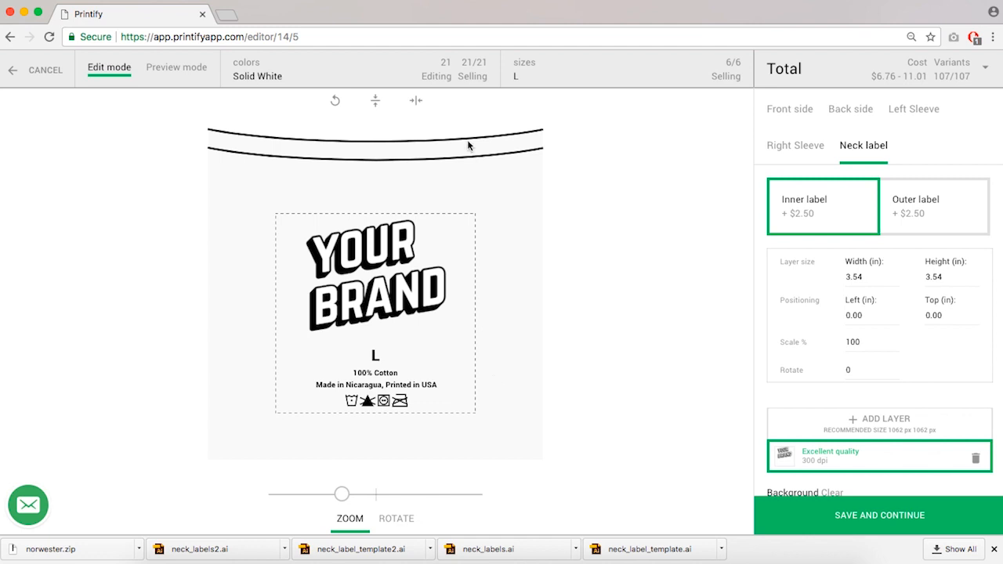
Set Solid Black to be edited separately from the other shirt colors and save the variant settings
{"action": "left_click", "coordinate": [284, 79]}
{"action": "scroll", "coordinate": [473, 337], "scroll_direction": "down", "scroll_amount": 5}
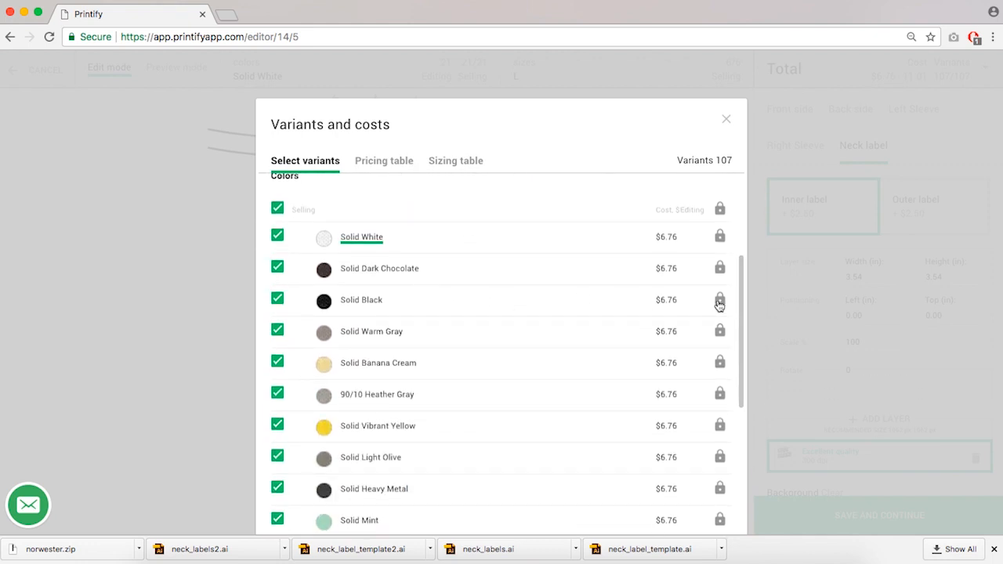
{"action": "left_click", "coordinate": [354, 301]}
{"action": "scroll", "coordinate": [571, 280], "scroll_direction": "down", "scroll_amount": 10}
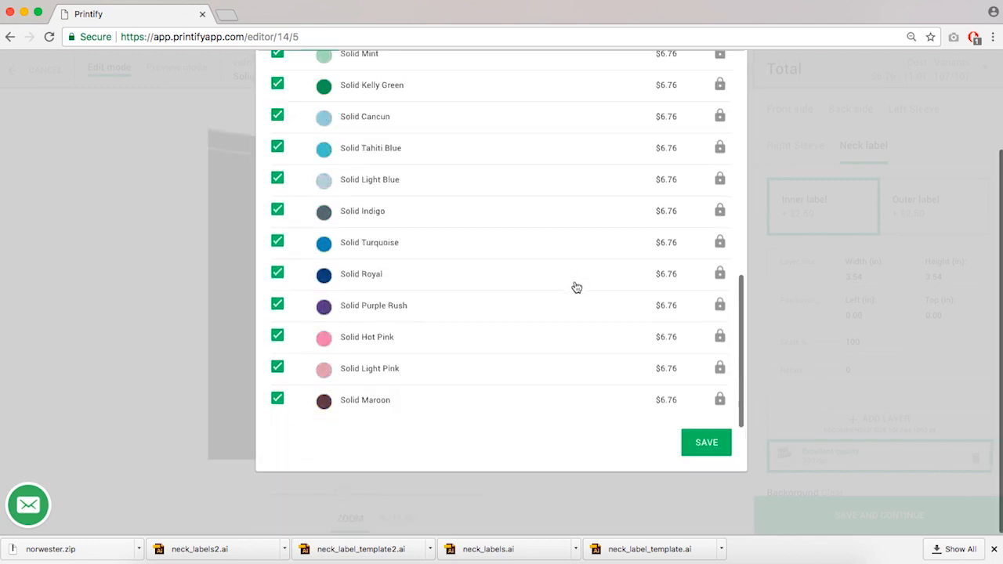
{"action": "left_click", "coordinate": [706, 445]}
{"action": "left_click", "coordinate": [700, 423]}
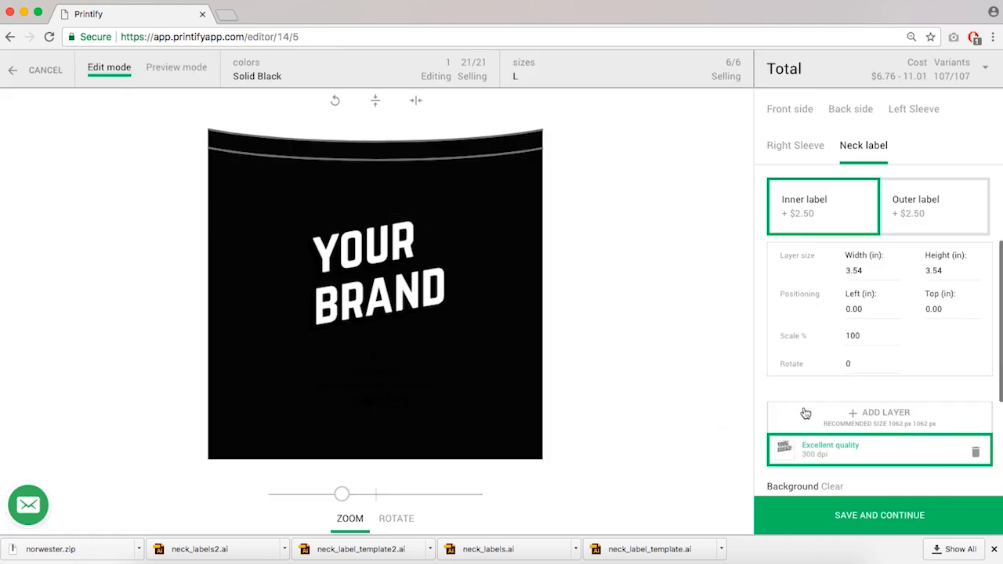
Set the product details font color to white on the Solid Black label
{"action": "left_click", "coordinate": [822, 475]}
{"action": "left_click_drag", "start_coordinate": [792, 374], "coordinate": [757, 322]}
{"action": "left_click", "coordinate": [692, 330]}
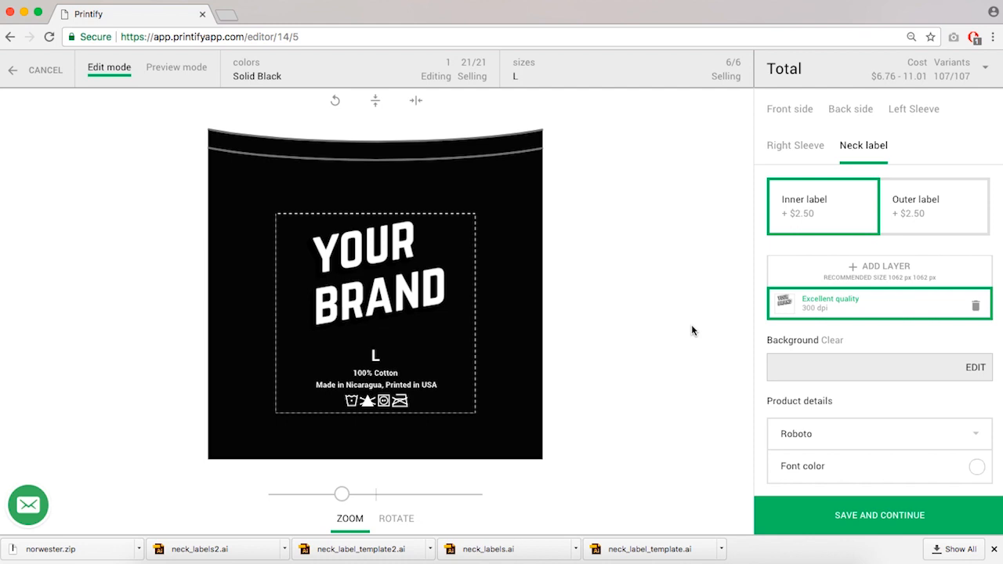
Unlock Solid Dark Chocolate and Solid Heavy Metal for separate editing, select Solid Heavy Metal, and save the variants
{"action": "left_click", "coordinate": [306, 83]}
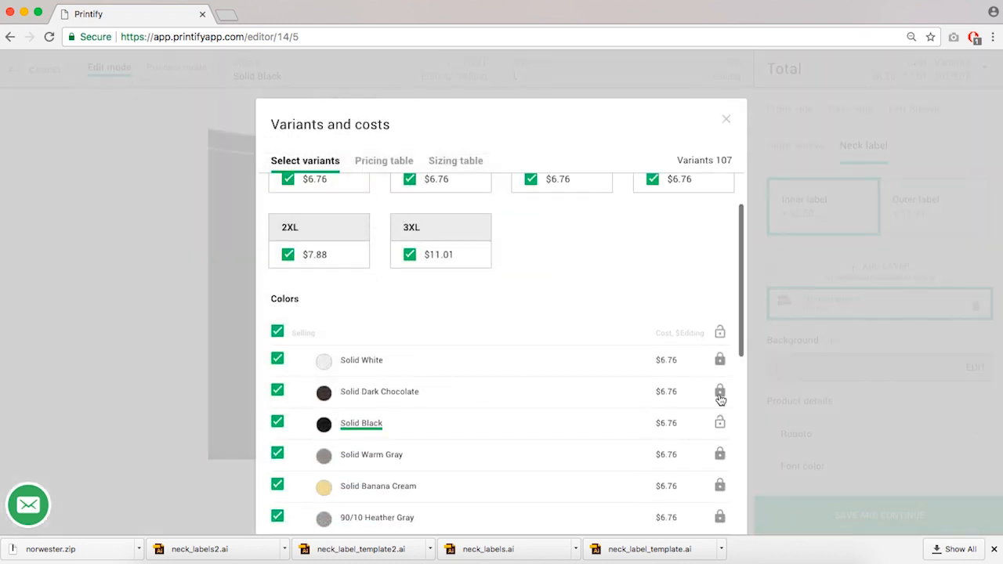
{"action": "left_click", "coordinate": [720, 399]}
{"action": "scroll", "coordinate": [543, 404], "scroll_direction": "down", "scroll_amount": 3}
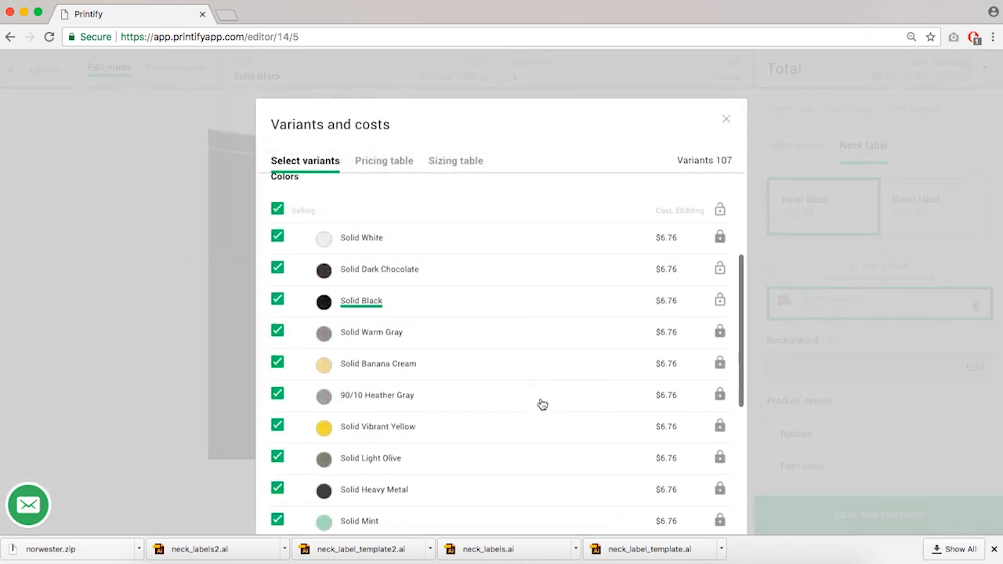
{"action": "left_click", "coordinate": [720, 417]}
{"action": "left_click", "coordinate": [361, 420]}
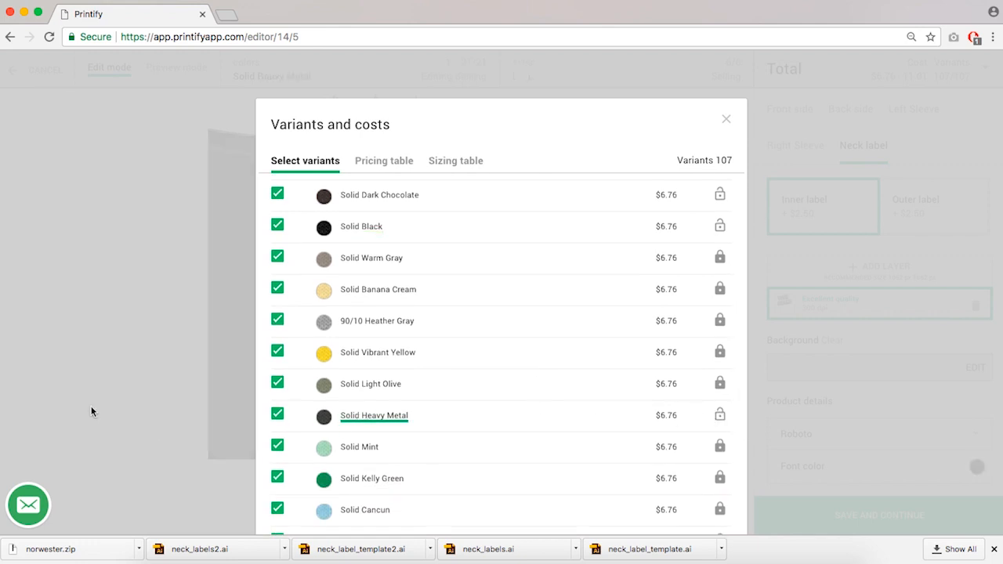
{"action": "scroll", "coordinate": [615, 298], "scroll_direction": "down", "scroll_amount": 5}
{"action": "left_click", "coordinate": [708, 442]}
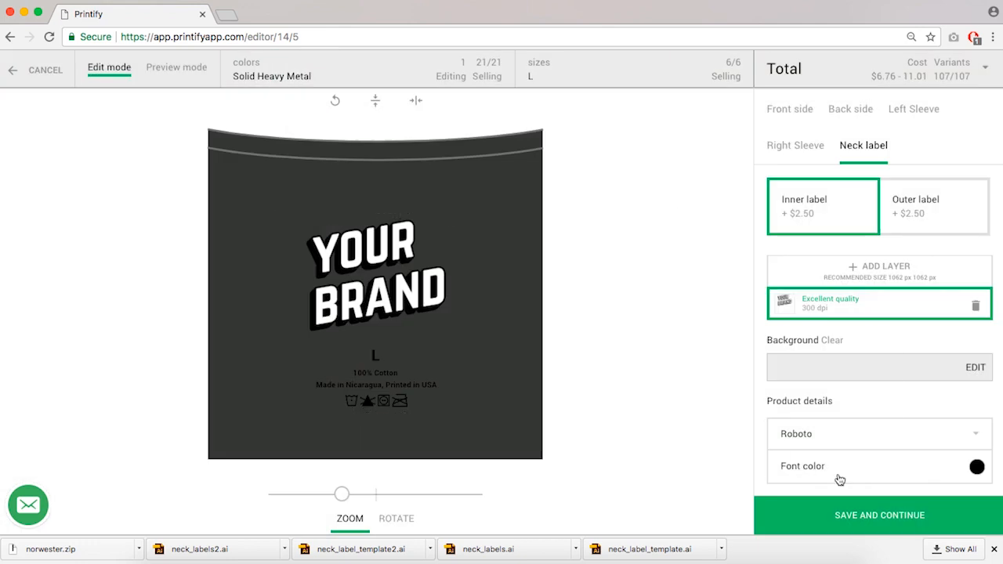
Change the product details font color to white for the Solid Heavy Metal variant
{"action": "left_click", "coordinate": [977, 467]}
{"action": "left_click", "coordinate": [796, 365]}
{"action": "left_click_drag", "start_coordinate": [794, 362], "coordinate": [737, 327]}
{"action": "left_click", "coordinate": [693, 334]}
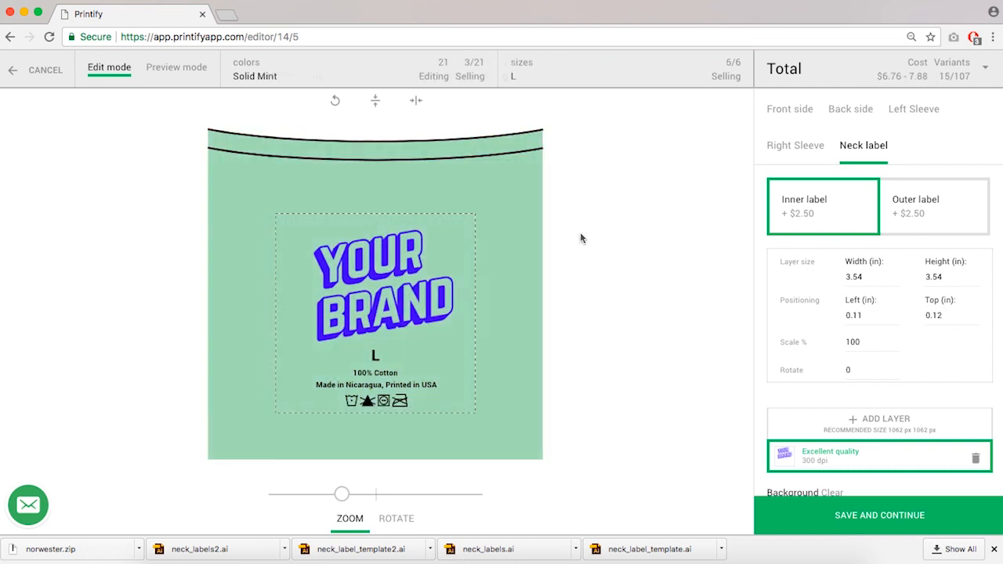
Switch the shirt color being edited from Solid Mint to Solid White in the variants
{"action": "left_click", "coordinate": [266, 82]}
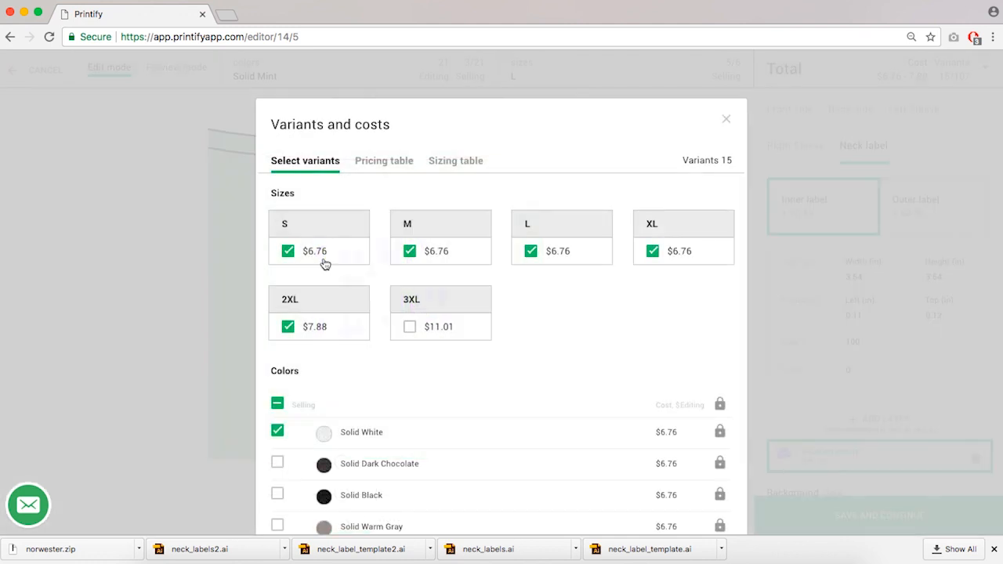
{"action": "left_click", "coordinate": [345, 436]}
{"action": "left_click", "coordinate": [726, 121]}
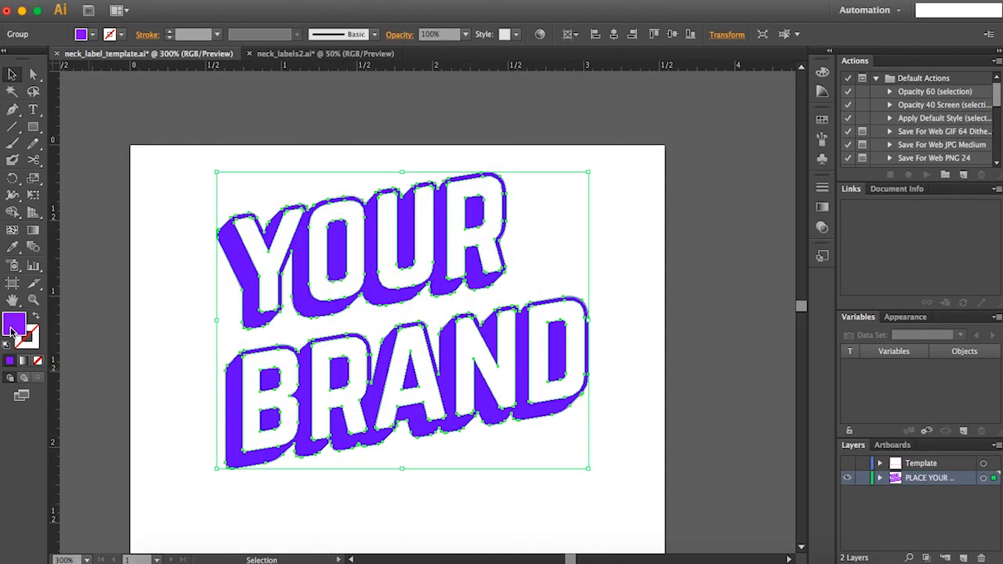
Look up the lettering's purple fill color in Illustrator, and in the Printify editor set the product details font color to 3E00FF
{"action": "double_click", "coordinate": [13, 326]}
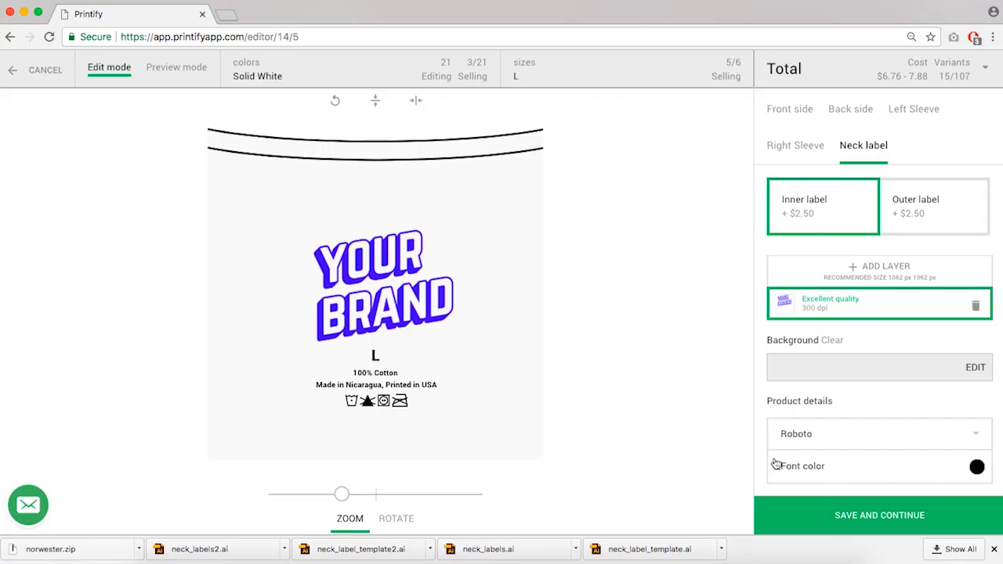
{"action": "left_click", "coordinate": [804, 468]}
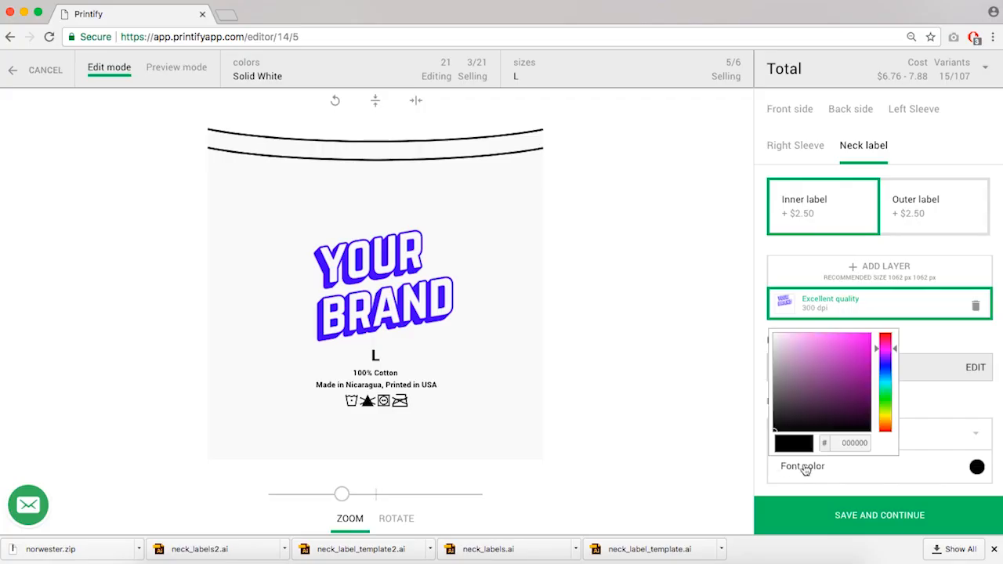
{"action": "double_click", "coordinate": [851, 443]}
{"action": "type", "text": "3E20FF"}
{"action": "key", "text": "Return"}
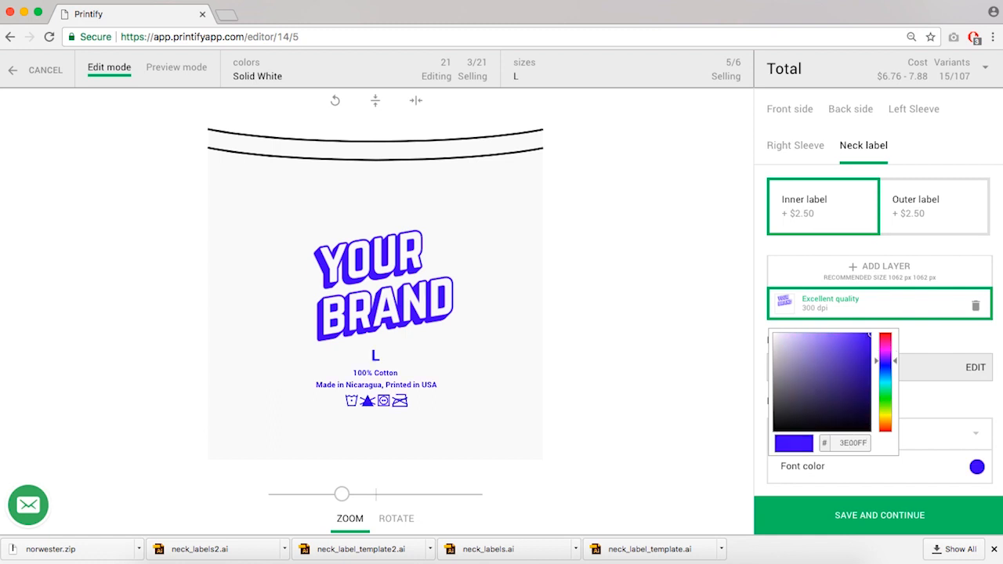
{"action": "left_click", "coordinate": [570, 412]}
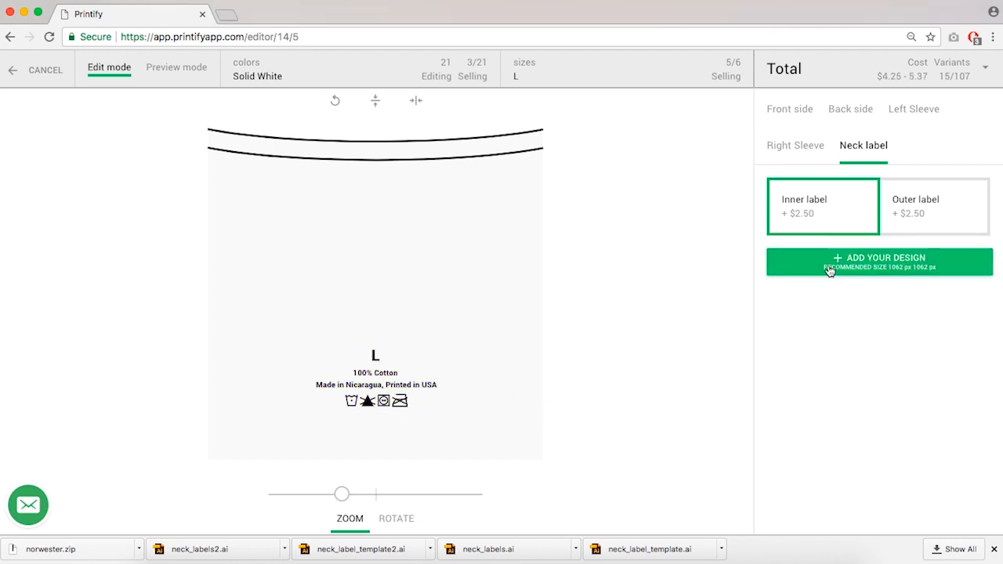
Upload the light blue wave pattern as the inner neck label design
{"action": "left_click", "coordinate": [829, 268]}
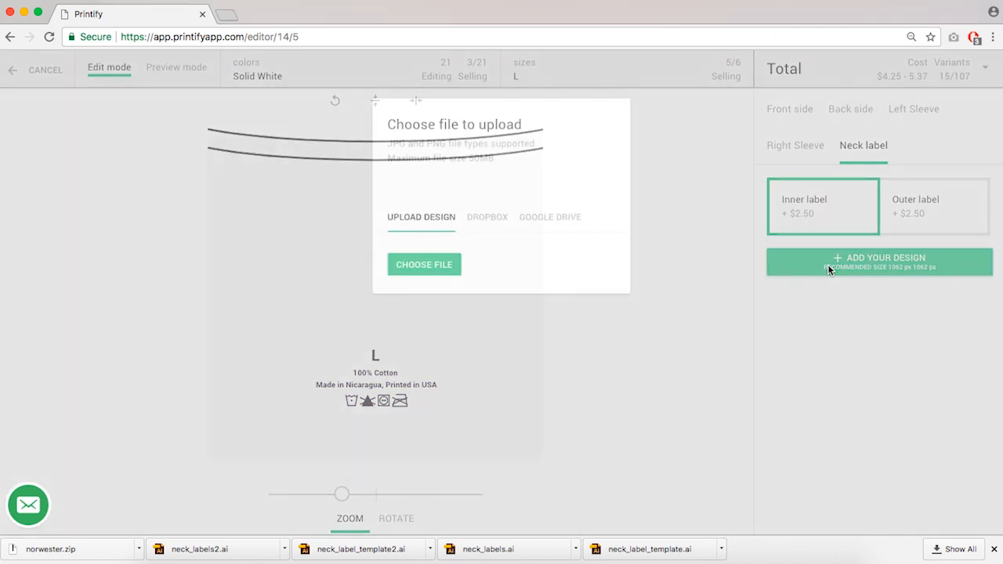
{"action": "left_click", "coordinate": [446, 264]}
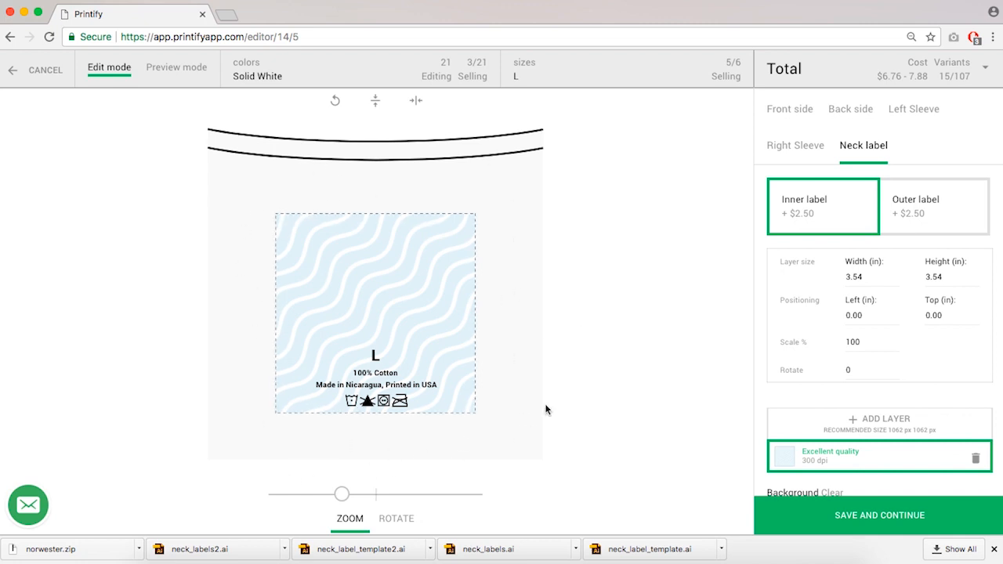
Add the black-and-white YOUR BRAND logo as another layer and move it to about 0.03 in left, 0.17 in top
{"action": "left_click", "coordinate": [893, 422]}
{"action": "left_click", "coordinate": [427, 265]}
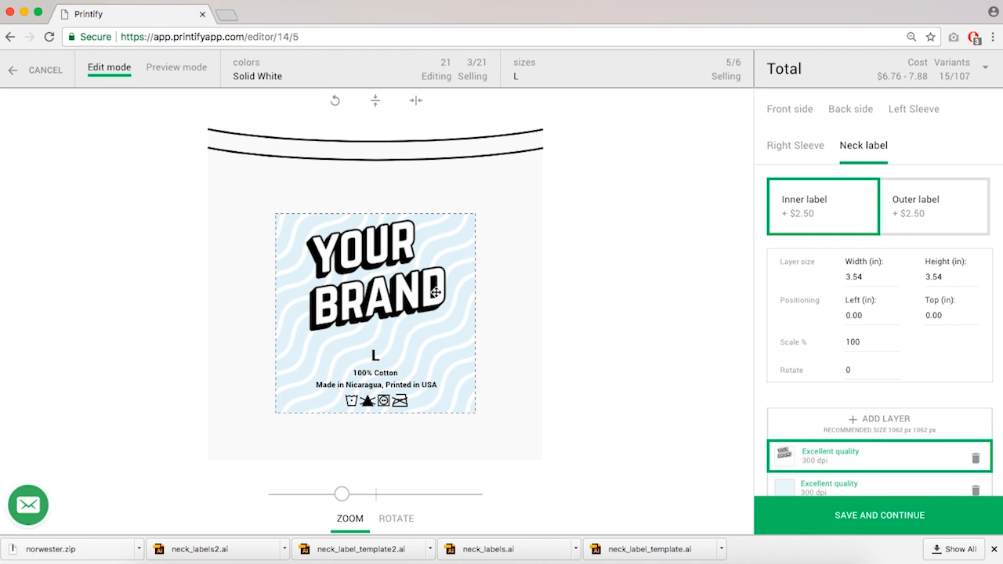
{"action": "left_click_drag", "start_coordinate": [436, 294], "coordinate": [437, 304]}
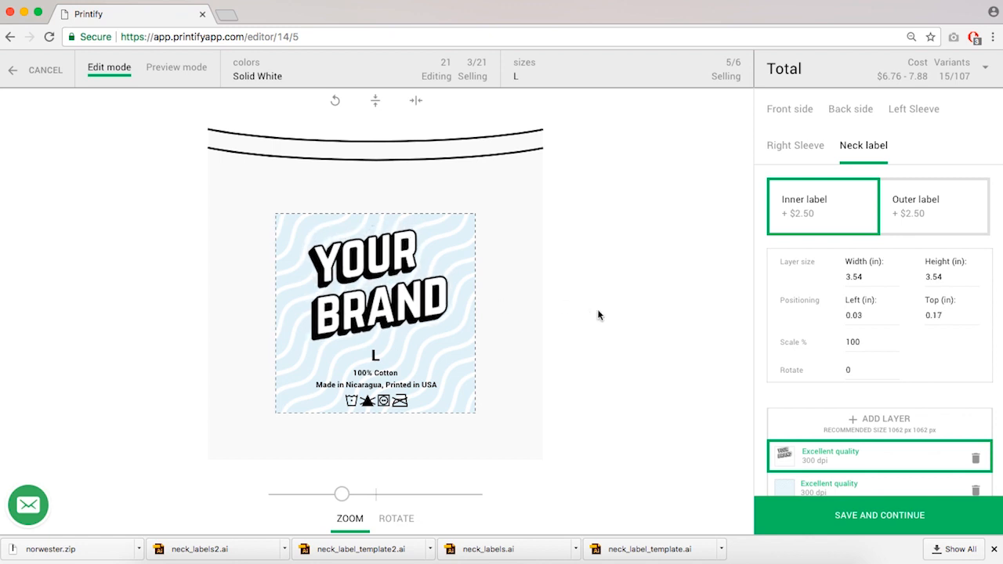
Delete the light blue wave pattern layer from the inner label
{"action": "scroll", "coordinate": [818, 367], "scroll_direction": "down", "scroll_amount": 1}
{"action": "scroll", "coordinate": [901, 408], "scroll_direction": "down", "scroll_amount": 2}
{"action": "left_click", "coordinate": [976, 425]}
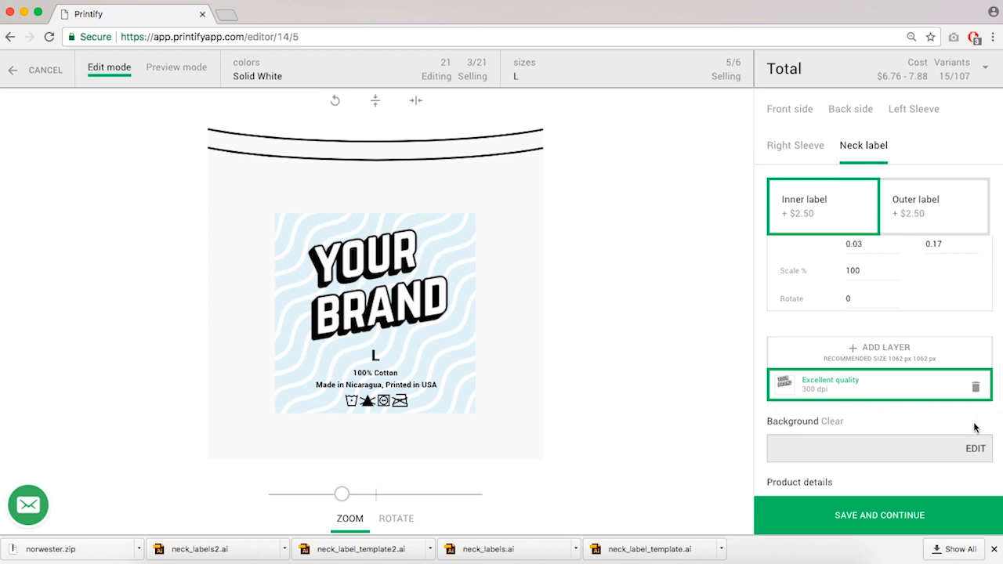
Choose a background color for the neck label behind the YOUR BRAND logo
{"action": "scroll", "coordinate": [902, 416], "scroll_direction": "down", "scroll_amount": 1}
{"action": "left_click", "coordinate": [895, 419]}
{"action": "left_click_drag", "start_coordinate": [829, 297], "coordinate": [878, 280]}
{"action": "left_click", "coordinate": [891, 355]}
{"action": "left_click", "coordinate": [666, 342]}
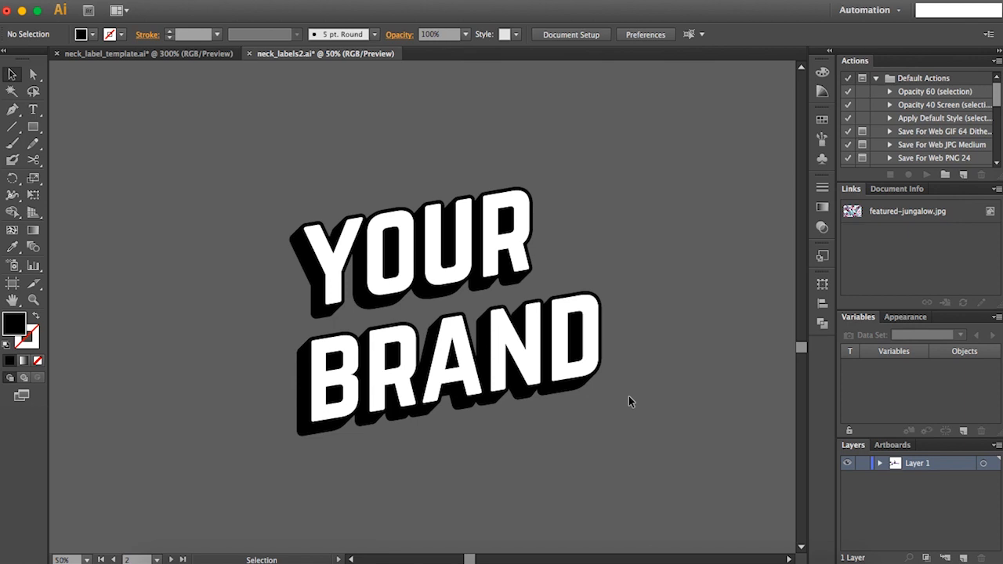
In neck_labels2.ai in Illustrator, convert the YOUR BRAND lettering's strokes to outlines with Outline Stroke, and deselect it
{"action": "left_click_drag", "start_coordinate": [686, 486], "coordinate": [206, 143]}
{"action": "left_click", "coordinate": [169, 0]}
{"action": "mouse_move", "coordinate": [189, 294]}
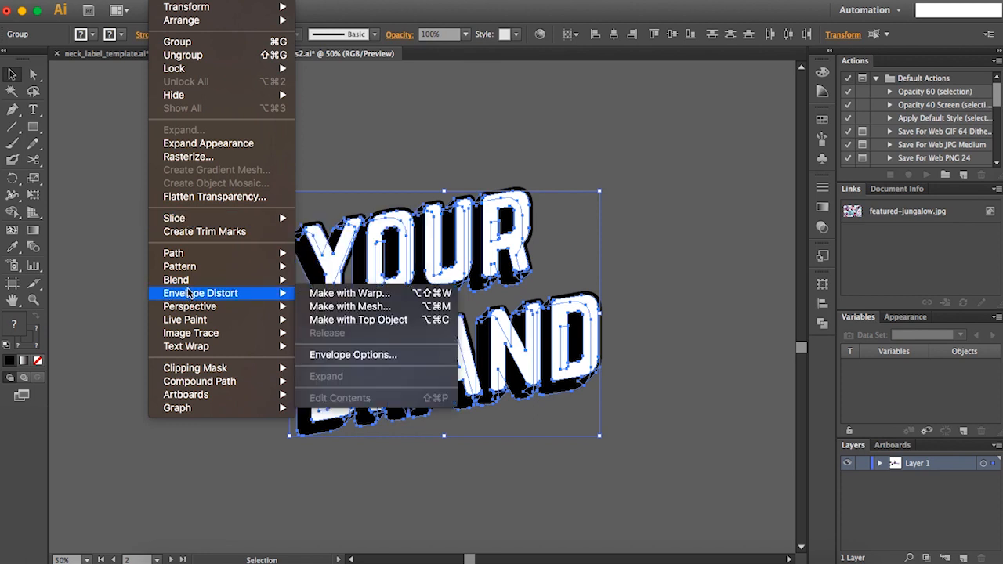
{"action": "mouse_move", "coordinate": [188, 254]}
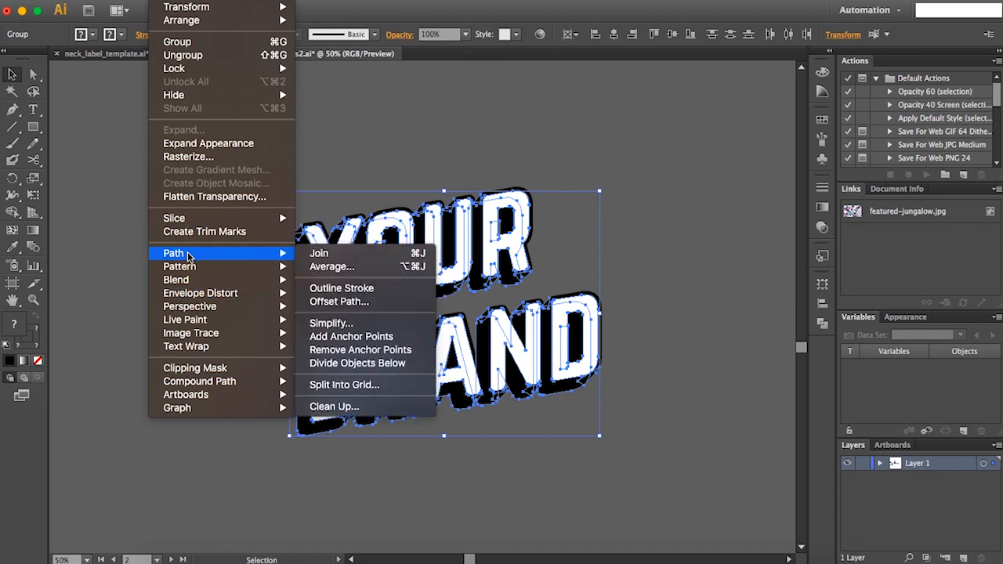
{"action": "left_click", "coordinate": [344, 292]}
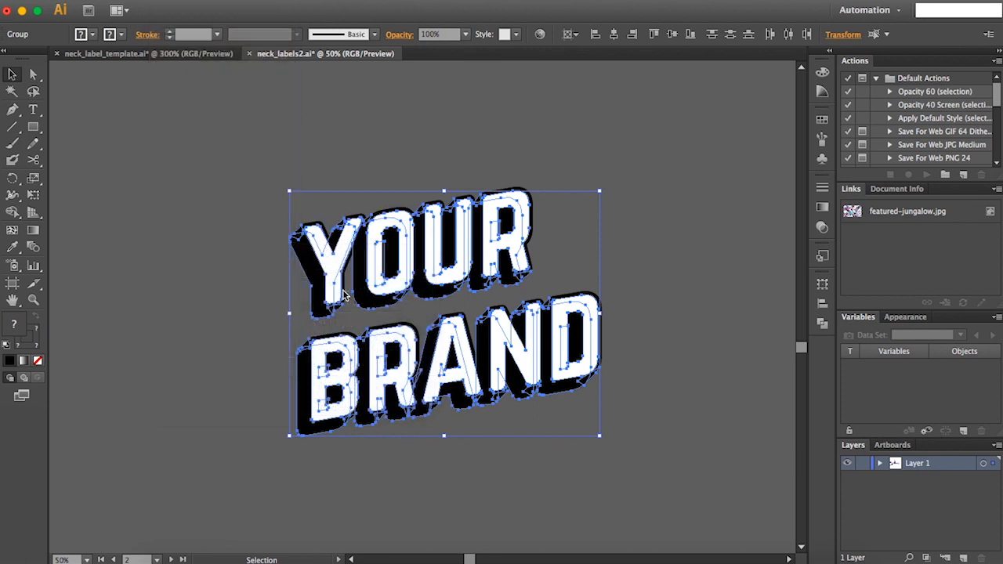
{"action": "left_click", "coordinate": [238, 321]}
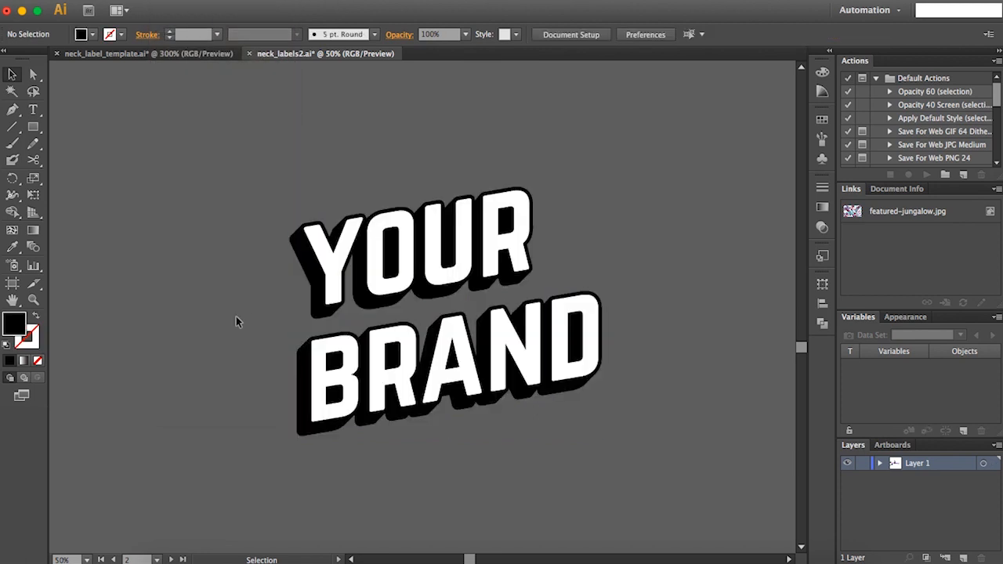
Unite the black outline and shadow group behind the lettering into one shape with Pathfinder
{"action": "left_click", "coordinate": [312, 273]}
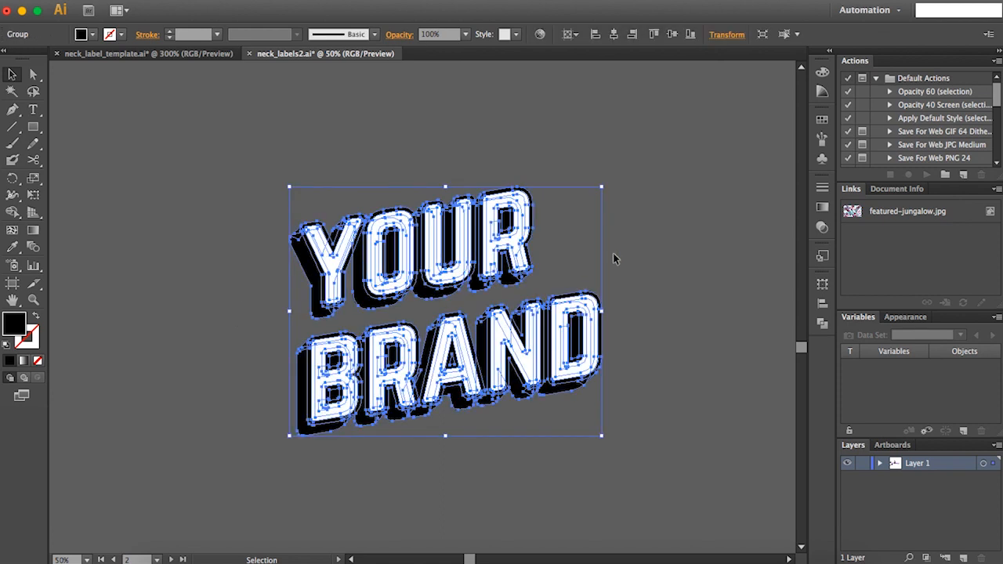
{"action": "left_click", "coordinate": [823, 325]}
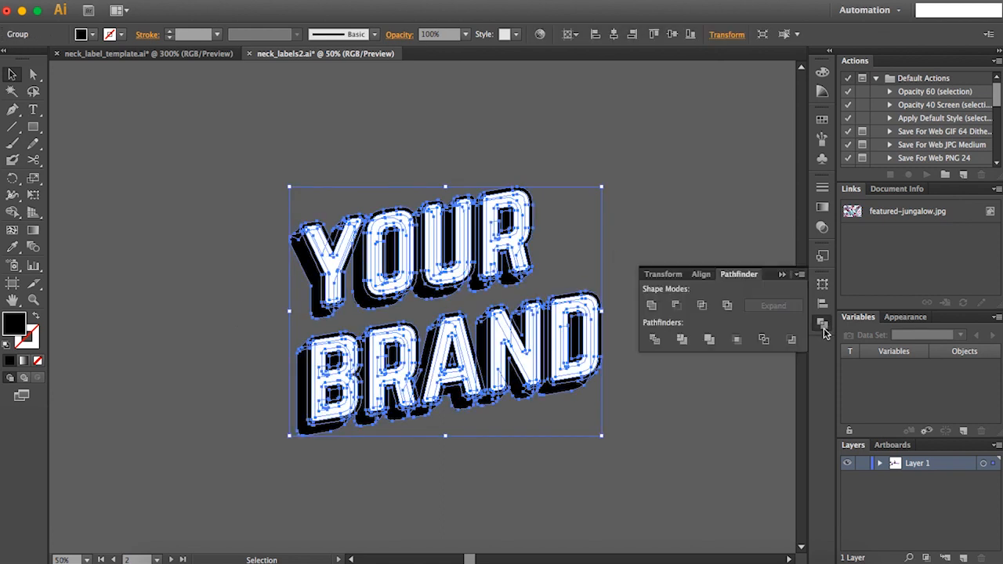
{"action": "left_click", "coordinate": [651, 306]}
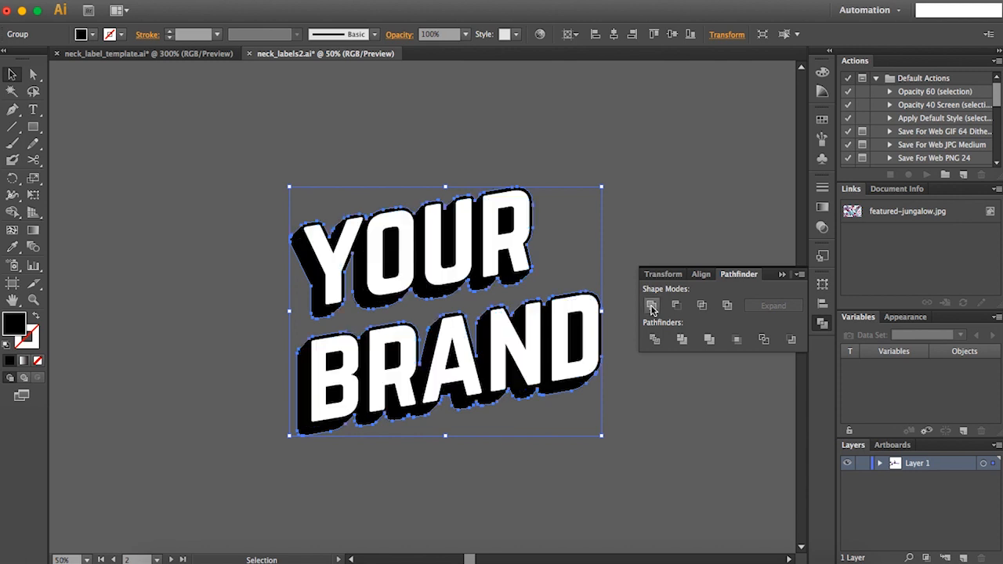
Cut the white YOUR BRAND letters out of the black outline shape with Pathfinder Minus Front
{"action": "left_click", "coordinate": [283, 185]}
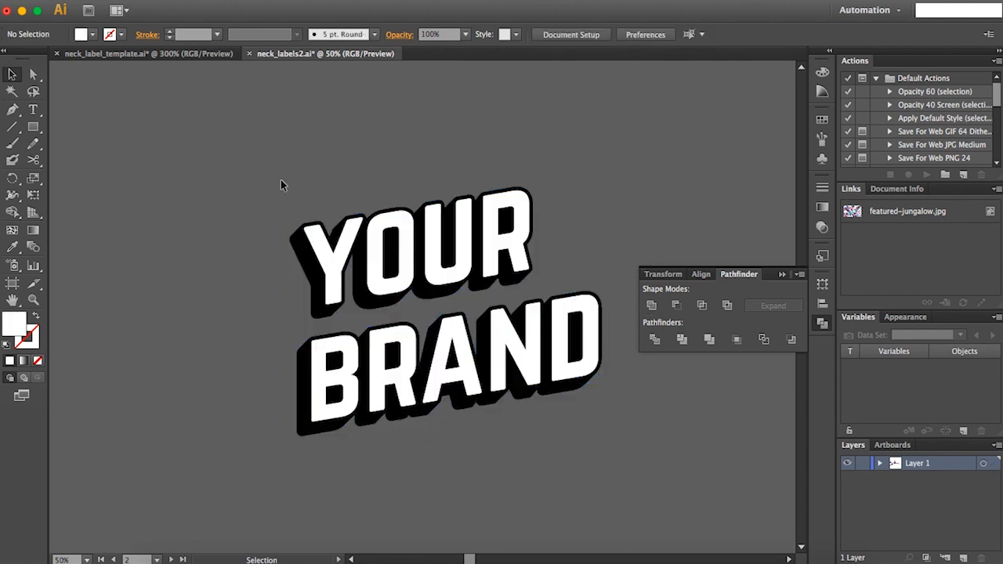
{"action": "left_click_drag", "start_coordinate": [231, 162], "coordinate": [621, 502]}
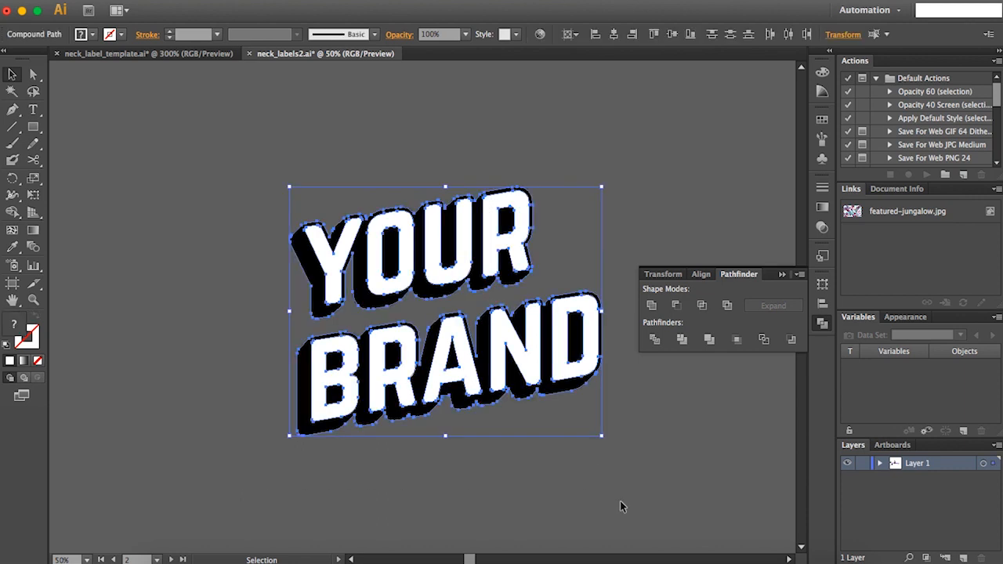
{"action": "left_click", "coordinate": [681, 309]}
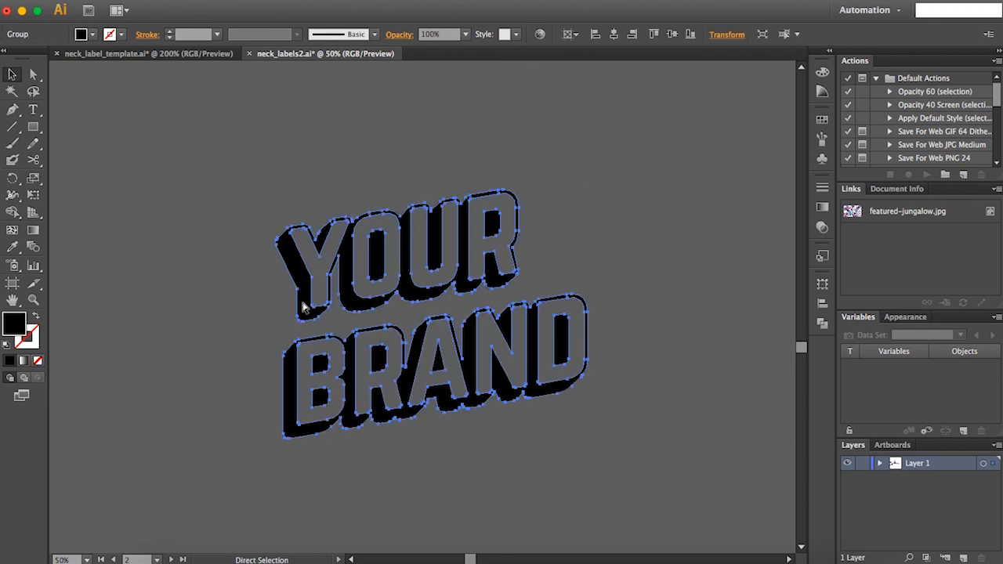
Paste the knocked-out lettering into neck_label_template.ai and scale it down to fit the upper part of the artboard
{"action": "left_click", "coordinate": [136, 54]}
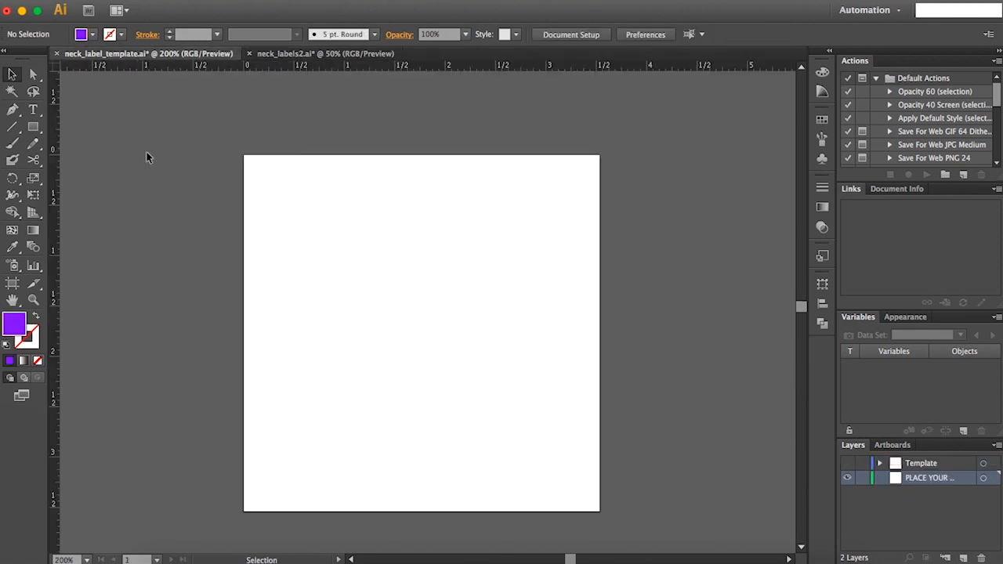
{"action": "key", "text": "ctrl+v"}
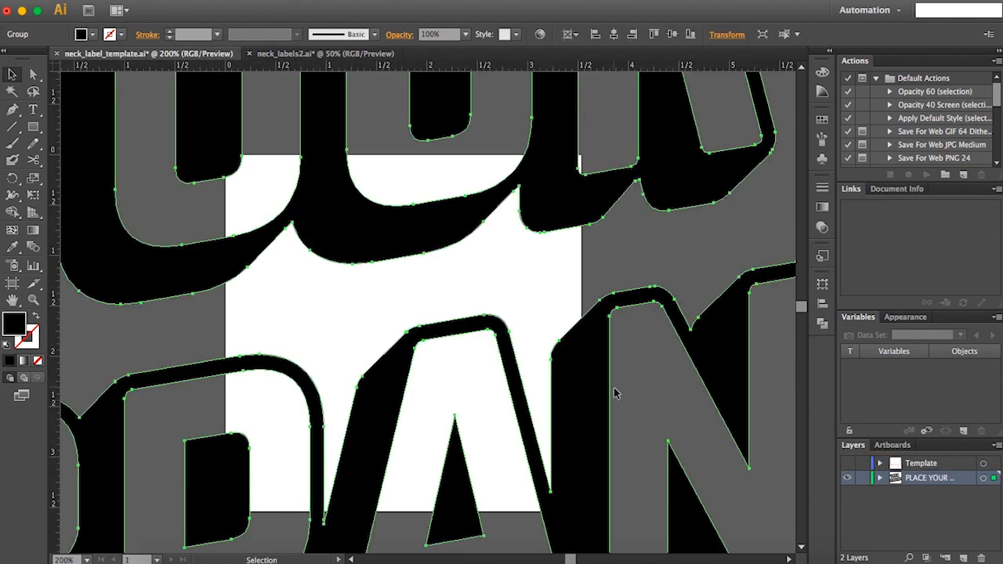
{"action": "key", "text": "ctrl+minus"}
{"action": "key", "text": "ctrl+minus"}
{"action": "key", "text": "ctrl+minus"}
{"action": "left_click_drag", "start_coordinate": [635, 152], "coordinate": [325, 397]}
{"action": "left_click_drag", "start_coordinate": [284, 436], "coordinate": [443, 301]}
{"action": "left_click_drag", "start_coordinate": [479, 346], "coordinate": [491, 320]}
{"action": "left_click", "coordinate": [519, 342]}
Set the pasted lettering's fill color to white (FFFFFF) and deselect it
{"action": "key", "text": "ctrl+plus"}
{"action": "key", "text": "ctrl+plus"}
{"action": "key", "text": "ctrl+plus"}
{"action": "left_click", "coordinate": [591, 335]}
{"action": "left_click", "coordinate": [506, 323]}
{"action": "double_click", "coordinate": [16, 326]}
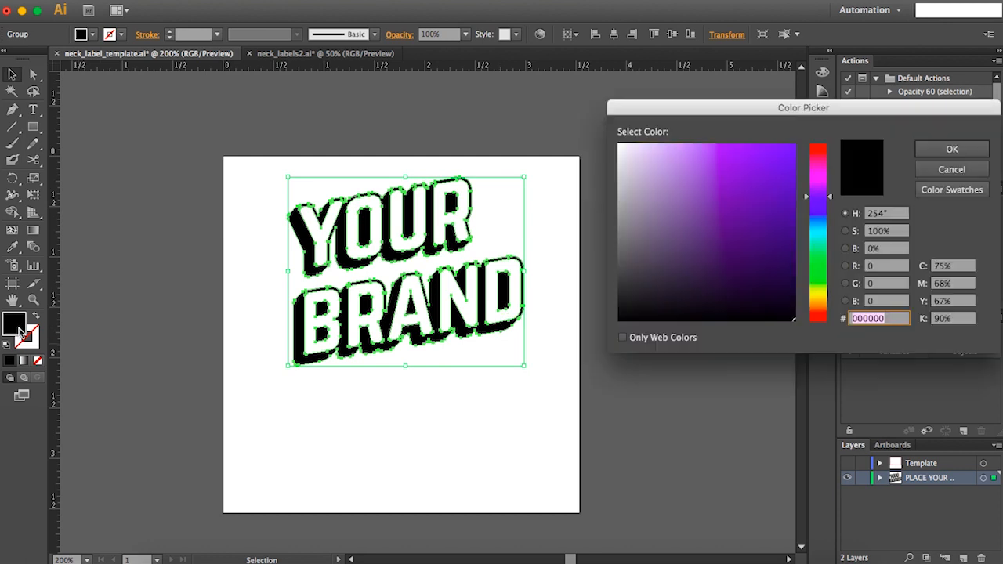
{"action": "left_click_drag", "start_coordinate": [641, 182], "coordinate": [611, 142]}
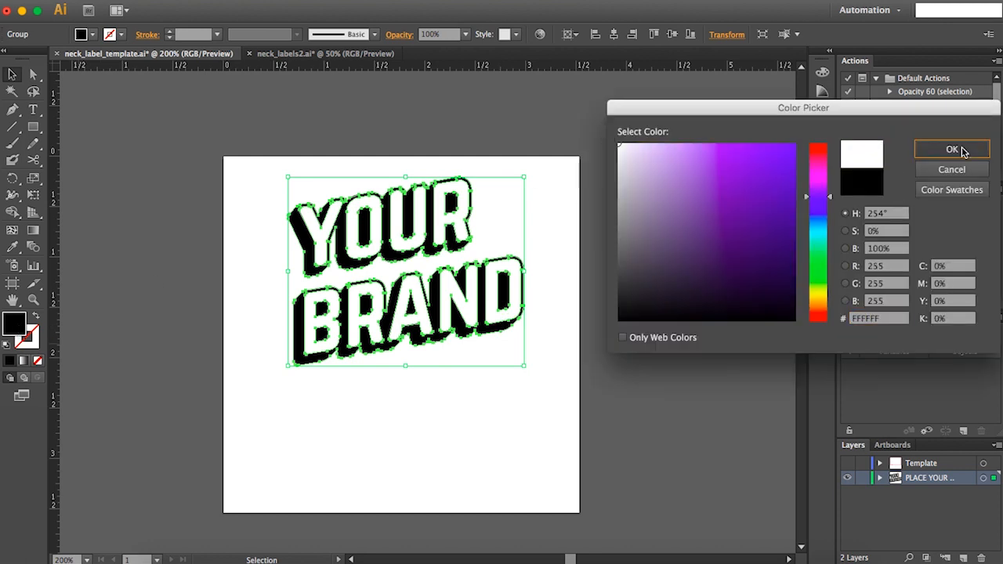
{"action": "left_click", "coordinate": [951, 149]}
{"action": "left_click", "coordinate": [75, 200]}
Draw a rectangle slightly larger than the artboard behind the white lettering and fill it with light purple
{"action": "left_click", "coordinate": [33, 128]}
{"action": "left_click_drag", "start_coordinate": [187, 122], "coordinate": [631, 525]}
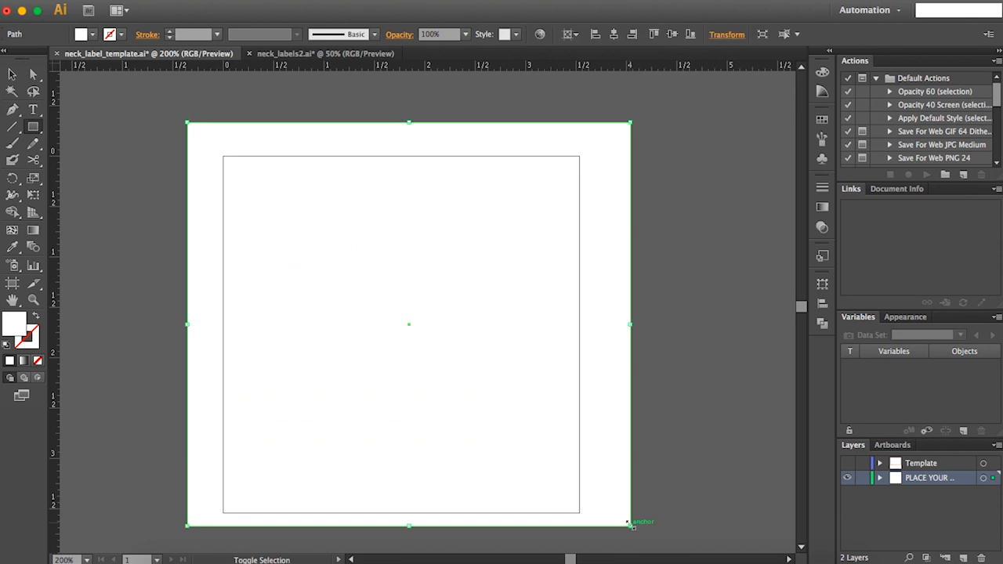
{"action": "double_click", "coordinate": [11, 331]}
{"action": "left_click_drag", "start_coordinate": [739, 144], "coordinate": [713, 145]}
{"action": "left_click", "coordinate": [952, 149]}
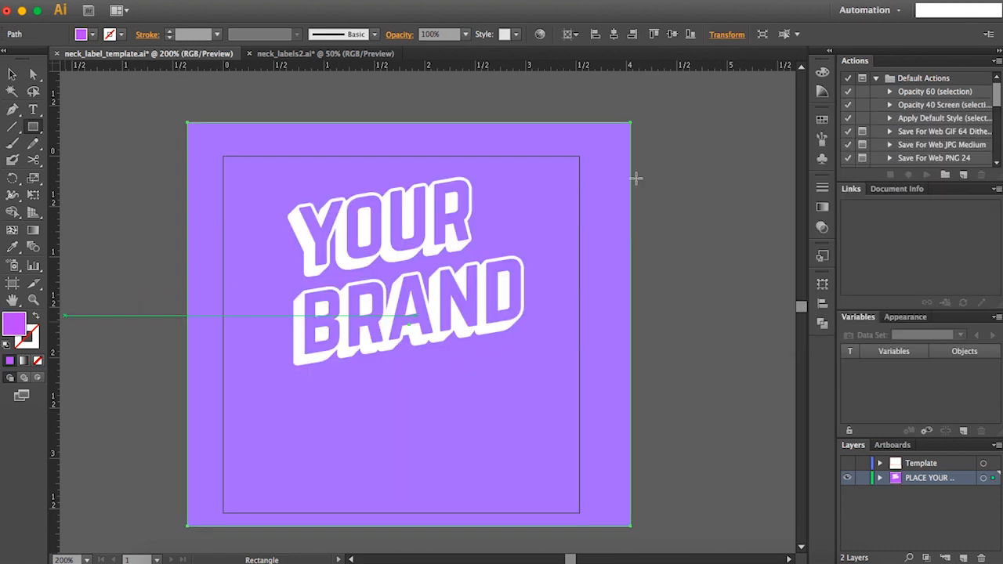
Try dark green and teal fills on the background rectangle, and delete the rectangle
{"action": "double_click", "coordinate": [13, 323]}
{"action": "left_click", "coordinate": [716, 235]}
{"action": "key", "text": "Return"}
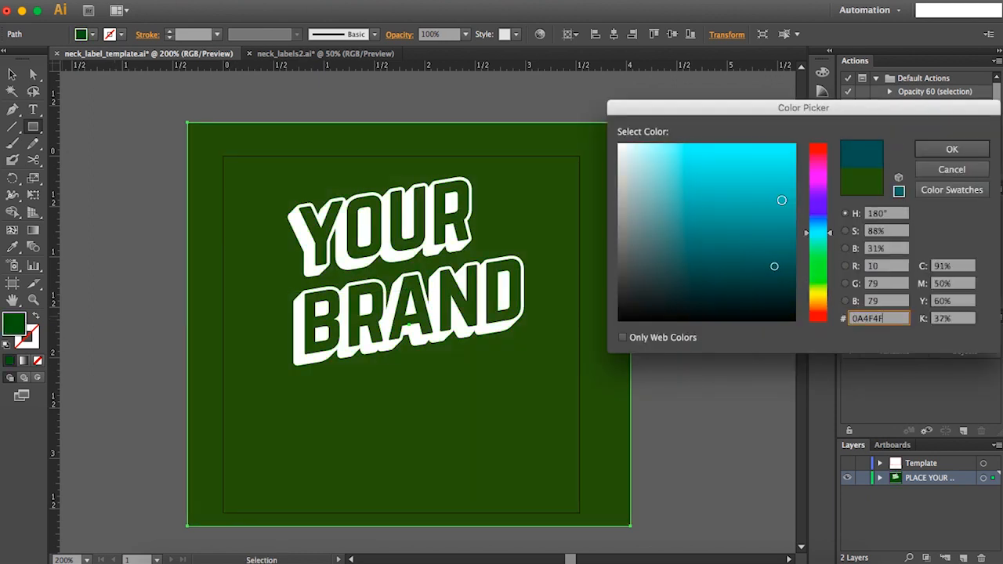
{"action": "key", "text": "Return"}
{"action": "left_click", "coordinate": [724, 308]}
{"action": "left_click", "coordinate": [222, 135]}
{"action": "key", "text": "Delete"}
Draw a teal rectangle that exactly covers the artboard and send it behind the white lettering
{"action": "left_click", "coordinate": [32, 126]}
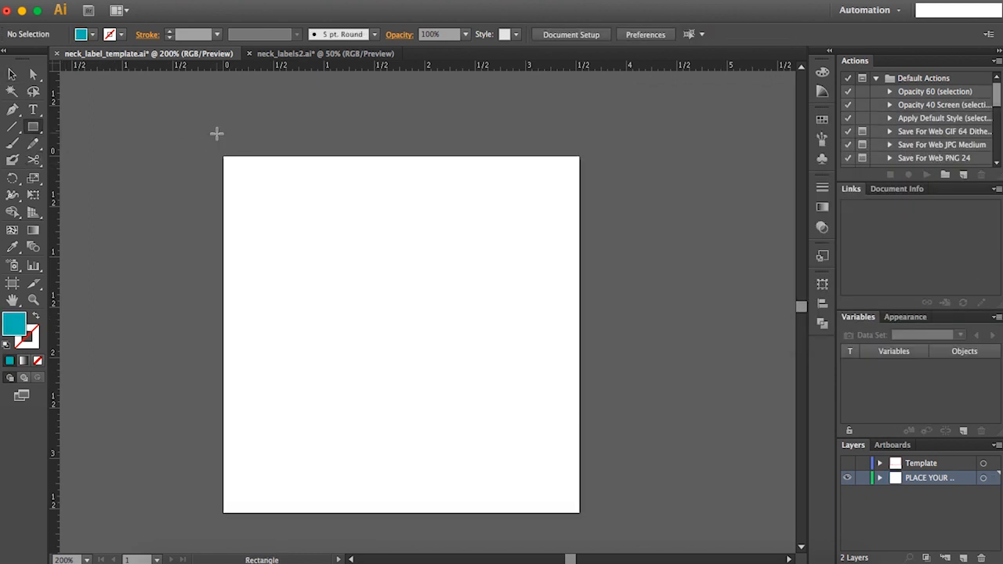
{"action": "left_click_drag", "start_coordinate": [223, 154], "coordinate": [580, 514]}
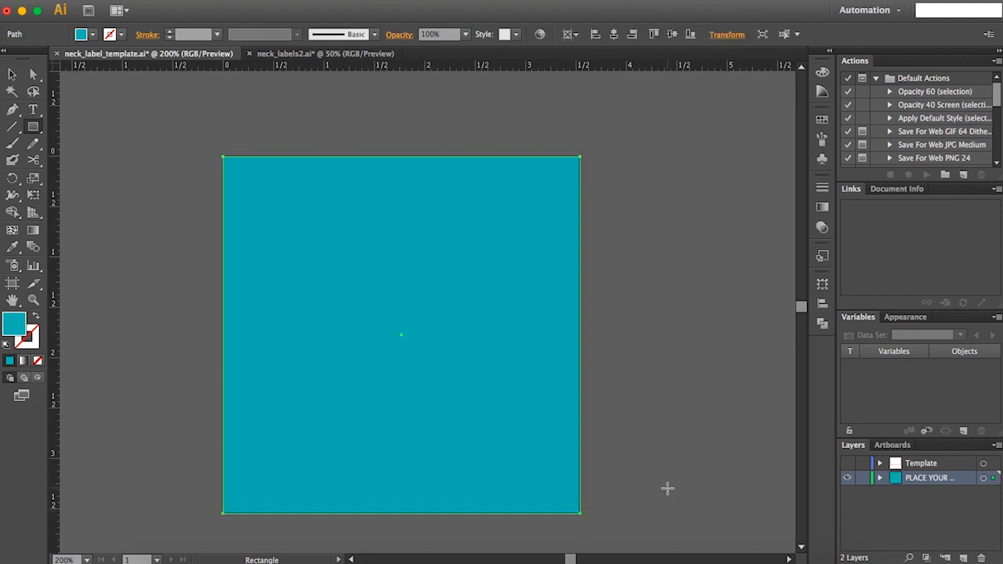
{"action": "key", "text": "super+shift+bracketleft"}
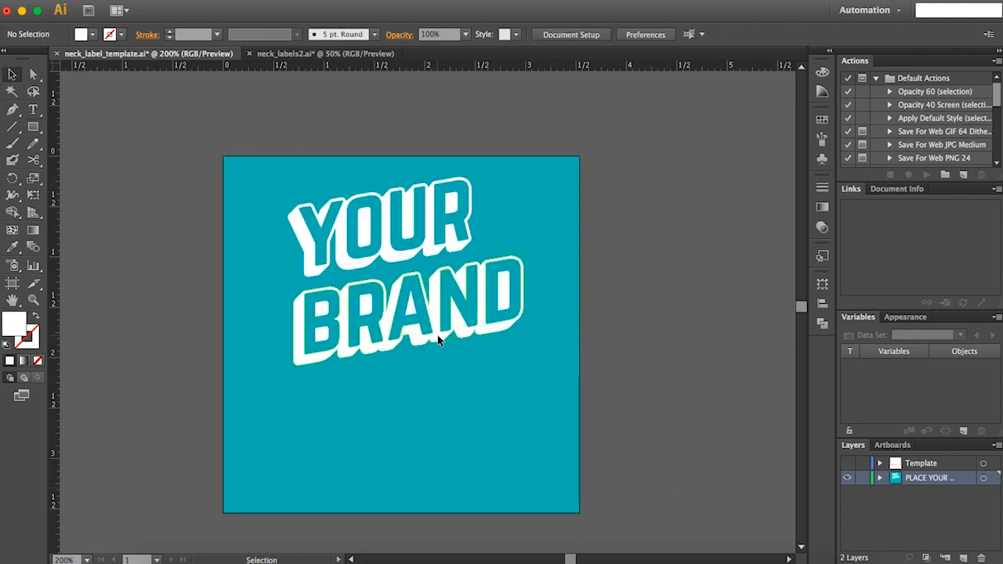
Make the lettering a compound path and subtract it from the teal rectangle with Pathfinder Minus Front
{"action": "left_click", "coordinate": [439, 340]}
{"action": "key", "text": "super+8"}
{"action": "left_click", "coordinate": [553, 409], "text": "shift"}
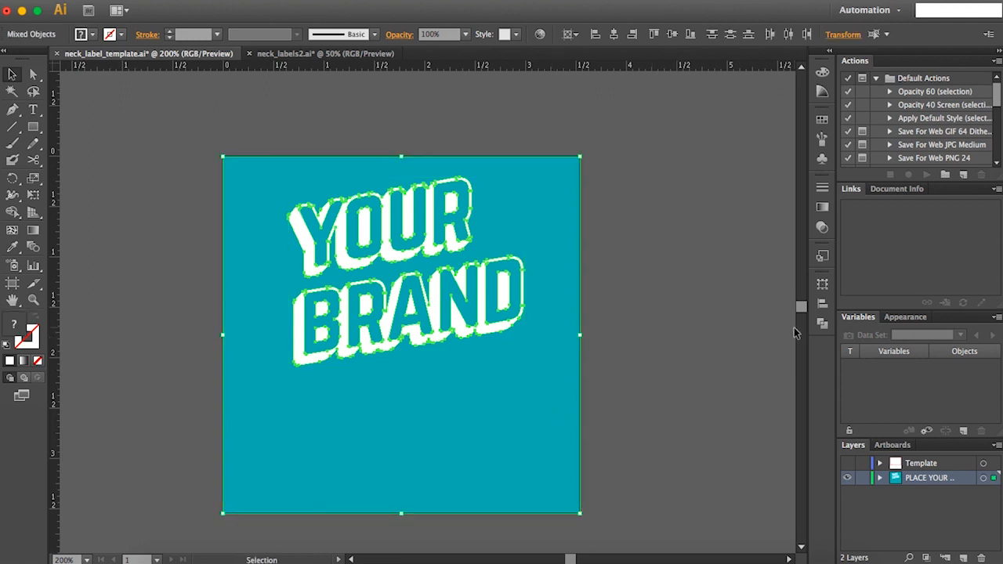
{"action": "left_click", "coordinate": [822, 323]}
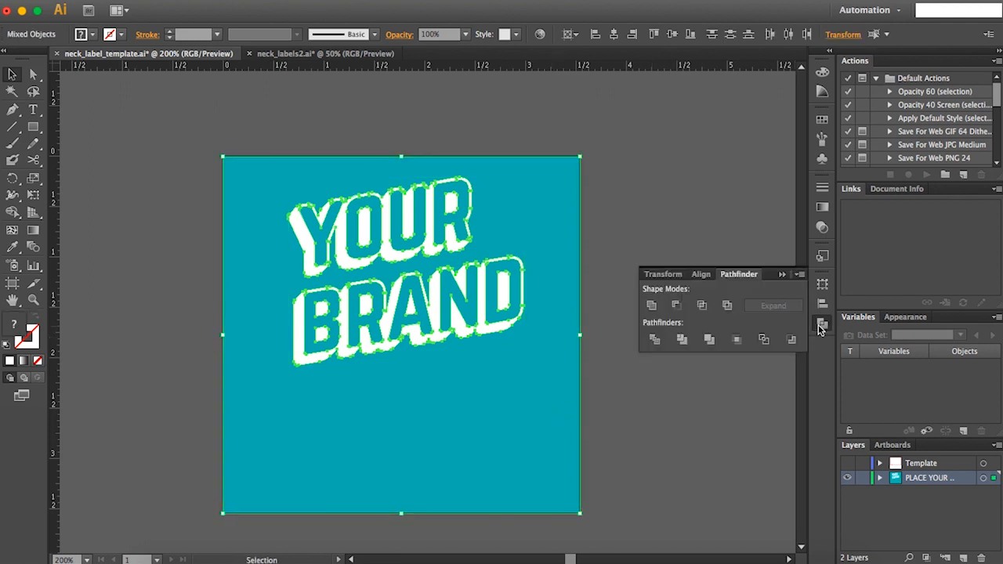
{"action": "left_click", "coordinate": [677, 305]}
{"action": "left_click", "coordinate": [661, 226]}
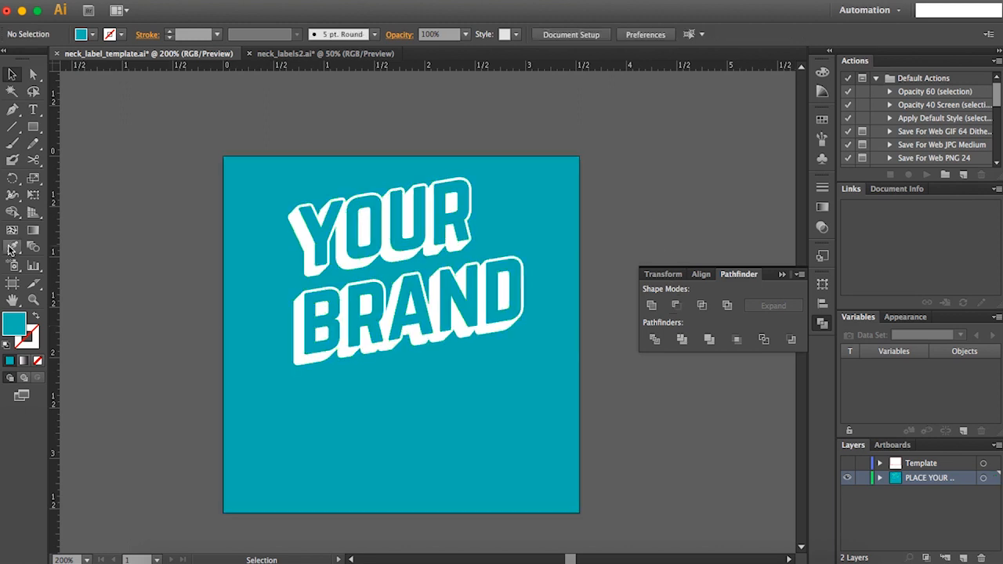
Set the cut-out rectangle's fill color to white (FFFFFF) and deselect it
{"action": "left_click", "coordinate": [244, 201]}
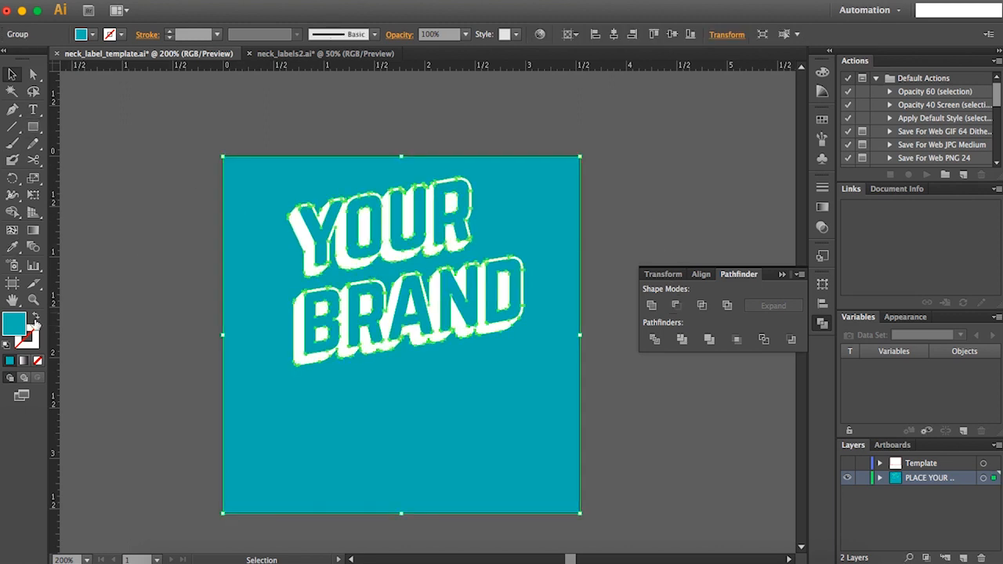
{"action": "double_click", "coordinate": [14, 322]}
{"action": "left_click_drag", "start_coordinate": [661, 168], "coordinate": [607, 135]}
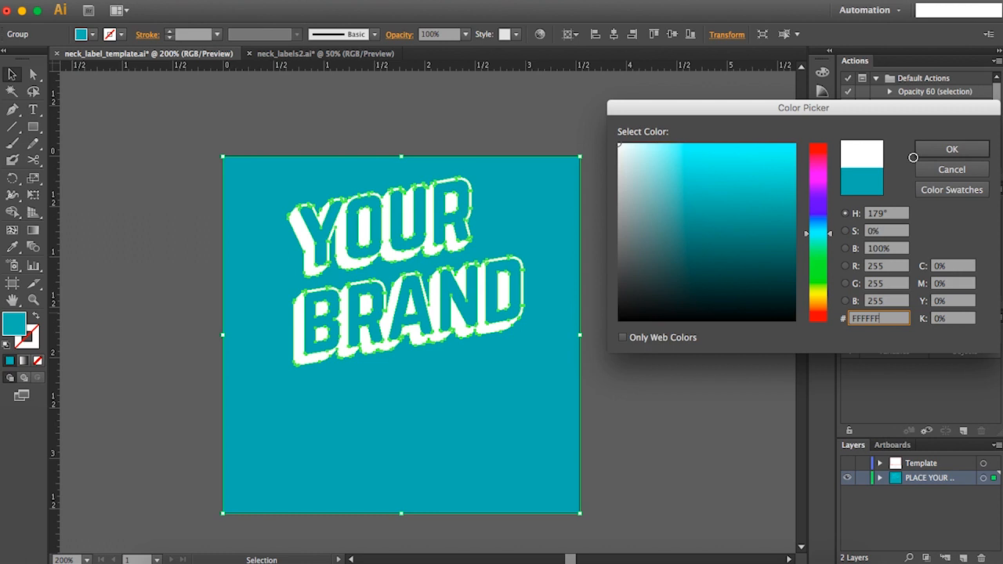
{"action": "left_click", "coordinate": [952, 149]}
{"action": "left_click", "coordinate": [522, 126]}
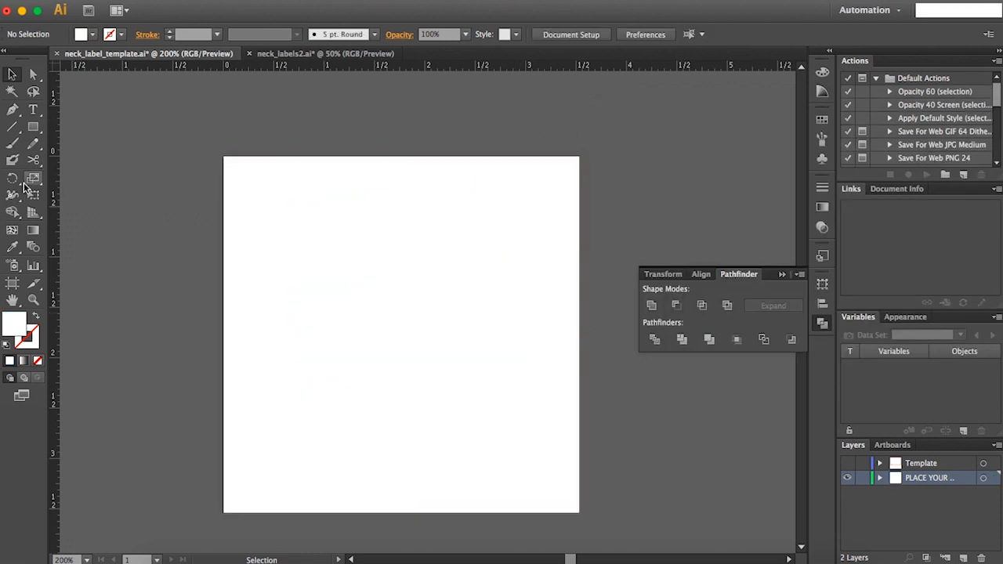
Draw a rectangle extending well beyond the artboard behind the white cut-out shape and fill it with teal
{"action": "left_click", "coordinate": [32, 130]}
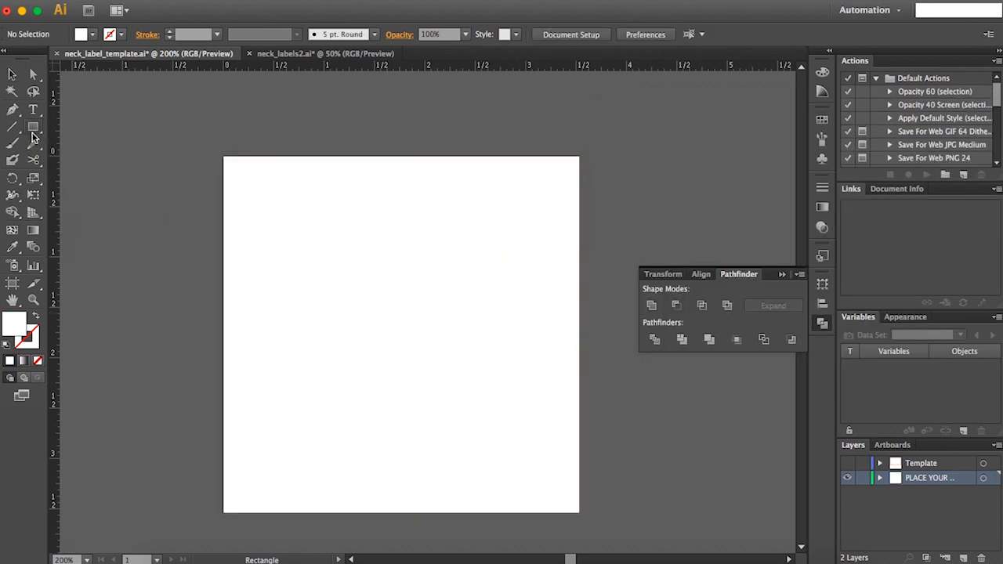
{"action": "left_click_drag", "start_coordinate": [132, 97], "coordinate": [679, 541]}
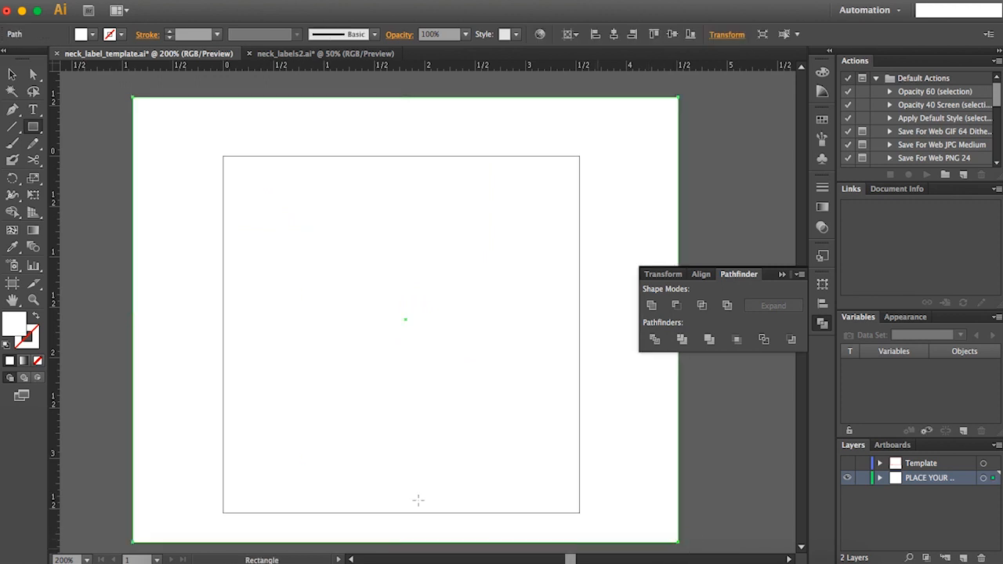
{"action": "double_click", "coordinate": [14, 333]}
{"action": "key", "text": "ctrl+v"}
{"action": "key", "text": "Return"}
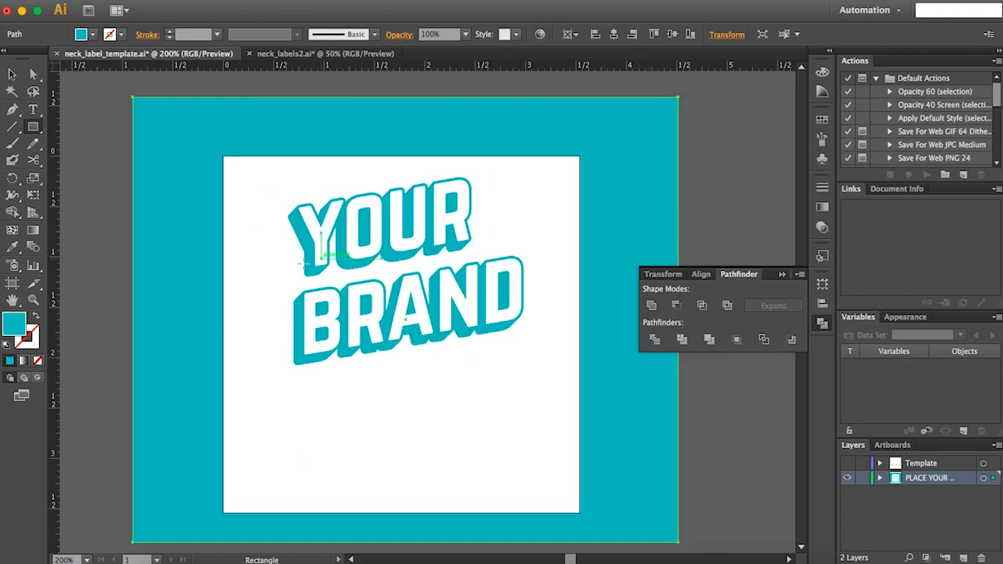
Set the large background rectangle's fill color to purple (5C31BA) and collapse the Pathfinder options
{"action": "double_click", "coordinate": [14, 323]}
{"action": "key", "text": "ctrl+v"}
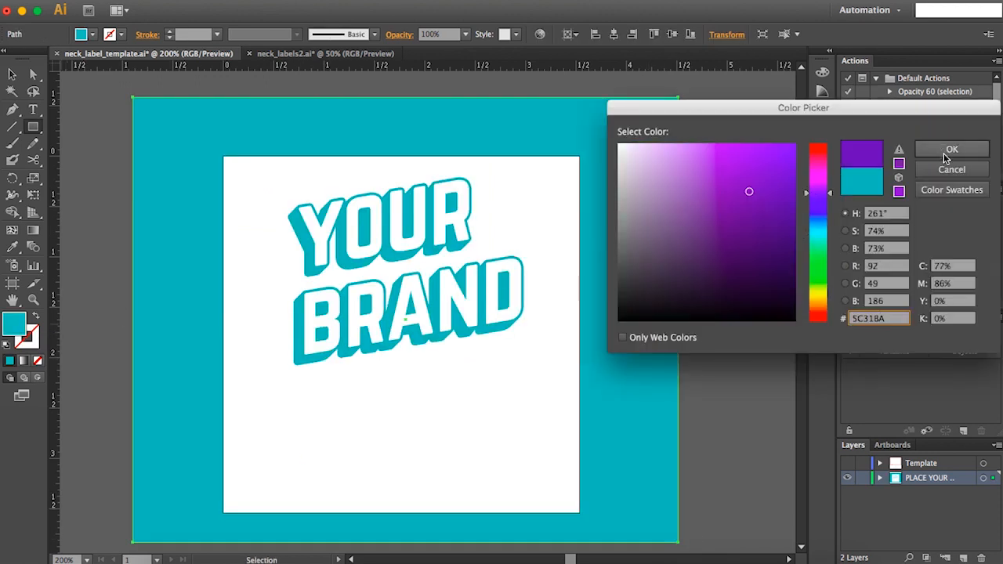
{"action": "left_click", "coordinate": [947, 153]}
{"action": "left_click", "coordinate": [782, 275]}
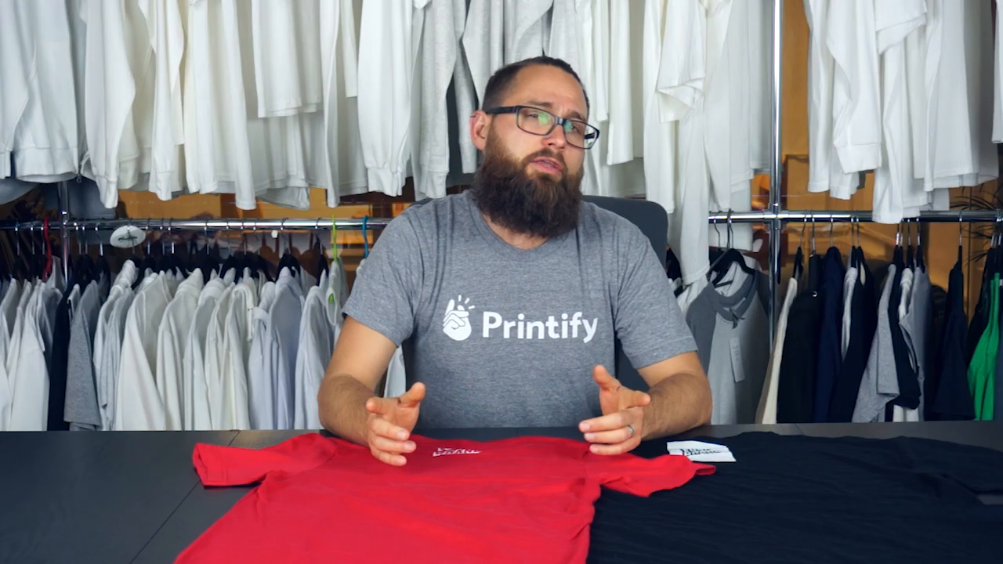